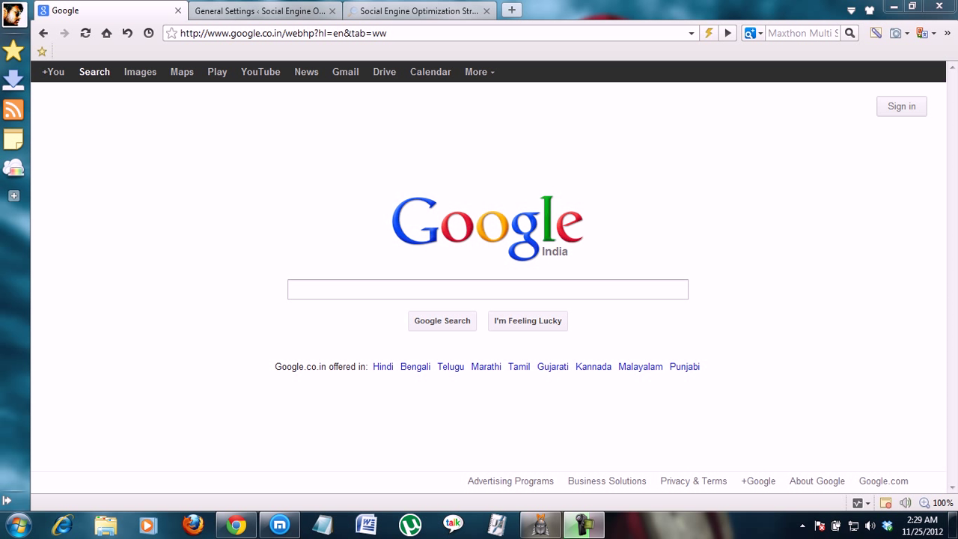
- Search Google for 'dmoz' and open the 'ODP - Open Directory Project' result
type("dmo")
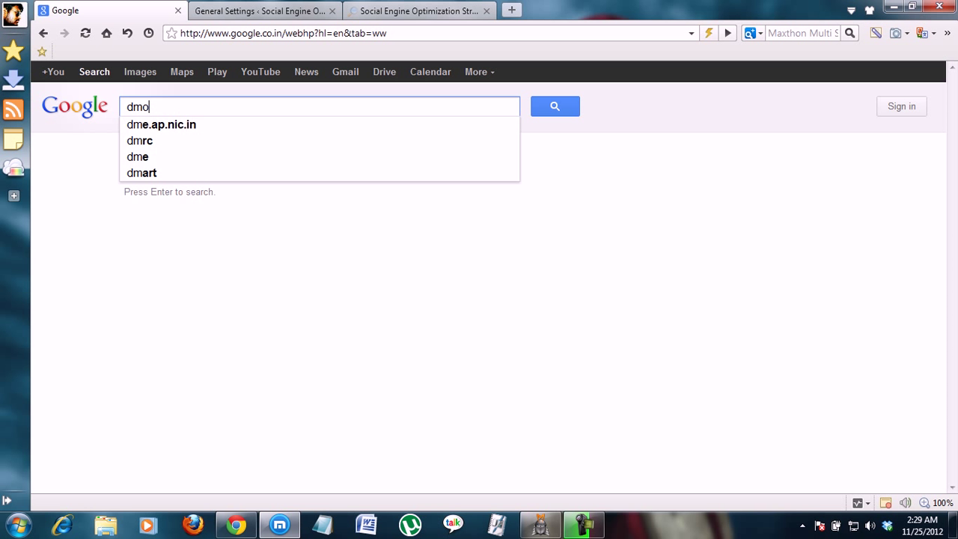
type("z")
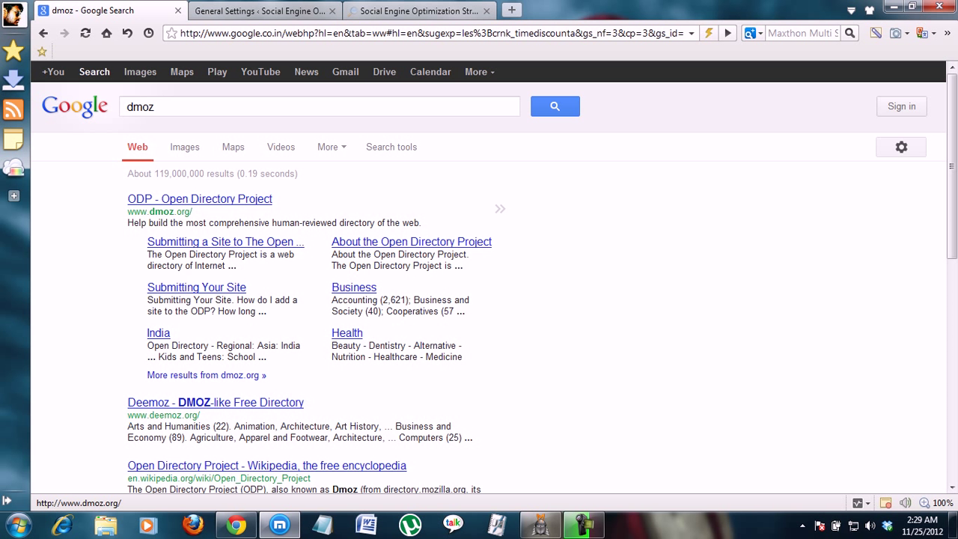
left_click(200, 198)
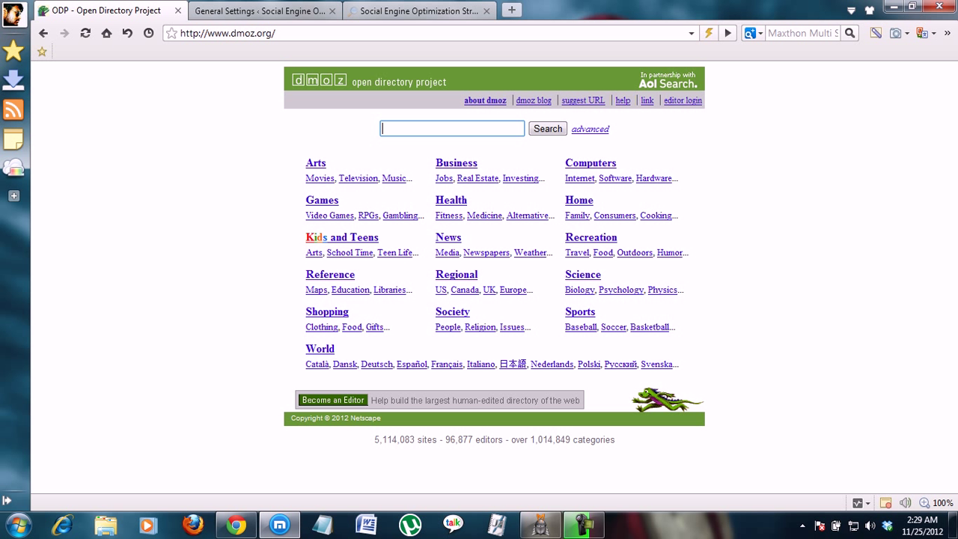
left_click(590, 162)
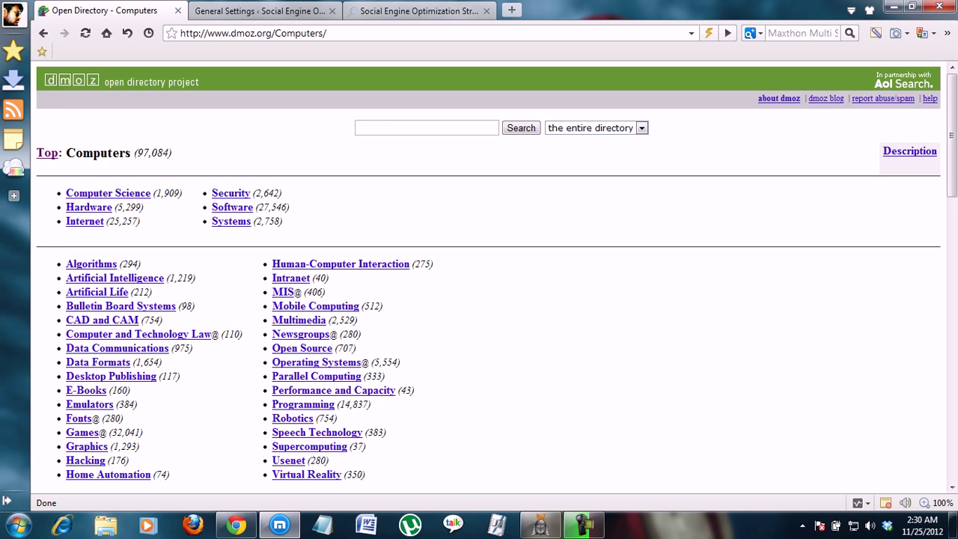
key("Page_Down")
key("Page_Up")
scroll(487, 276, "down", 3)
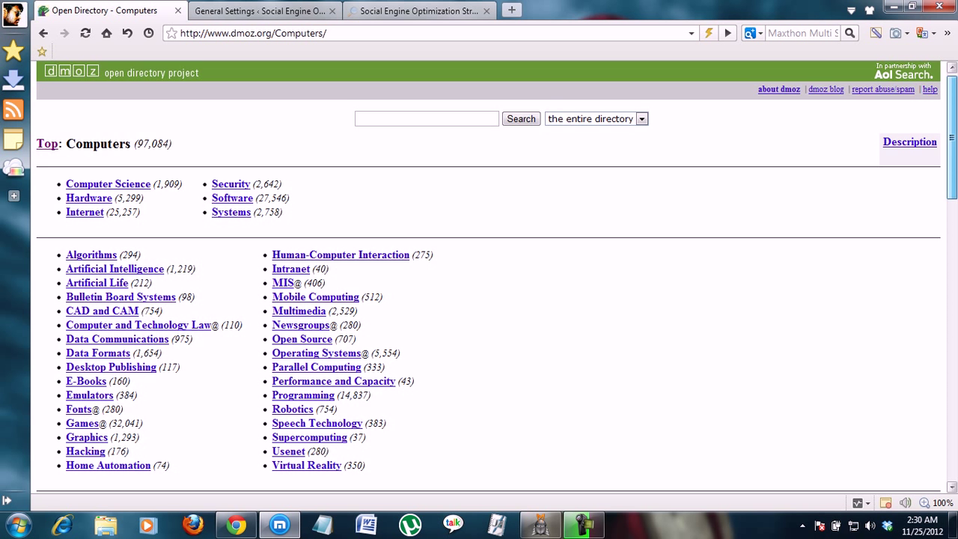
scroll(486, 277, "down", 3)
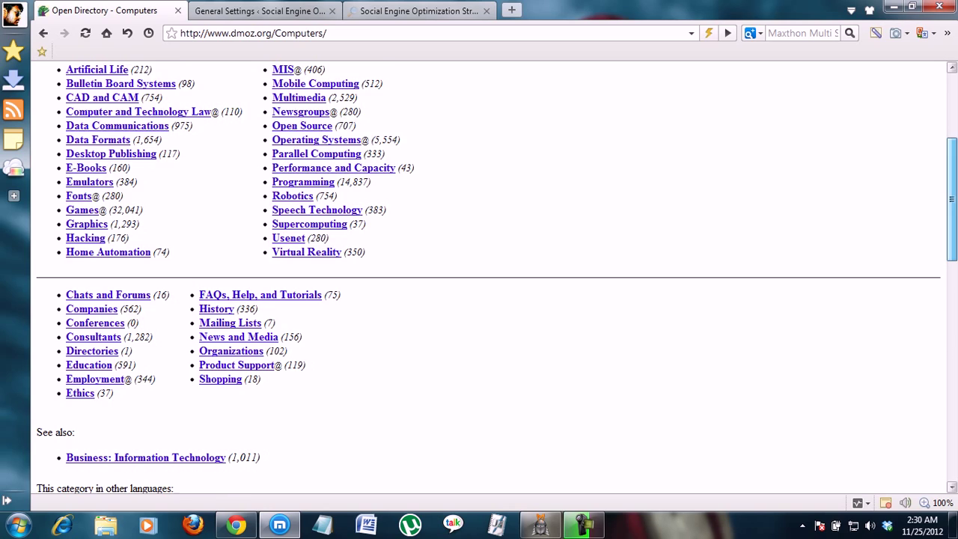
scroll(486, 276, "down", 4)
scroll(487, 277, "down", 3)
scroll(487, 276, "up", 2)
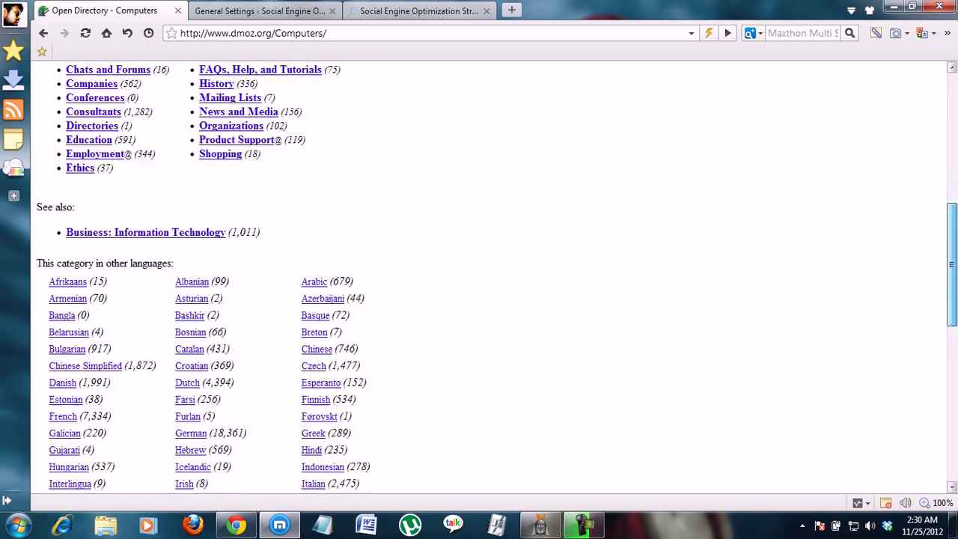
scroll(487, 277, "up", 4)
scroll(487, 277, "up", 5)
scroll(486, 277, "up", 2)
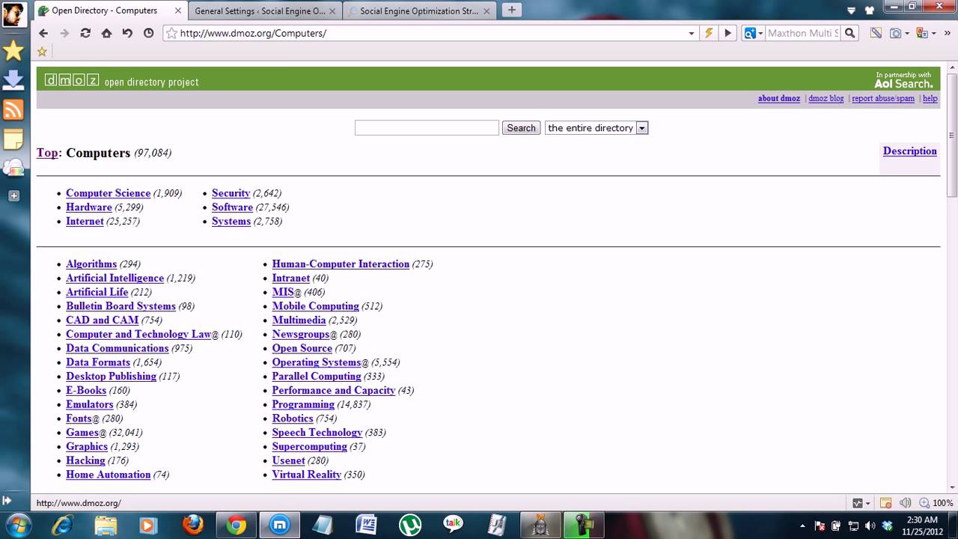
left_click(71, 80)
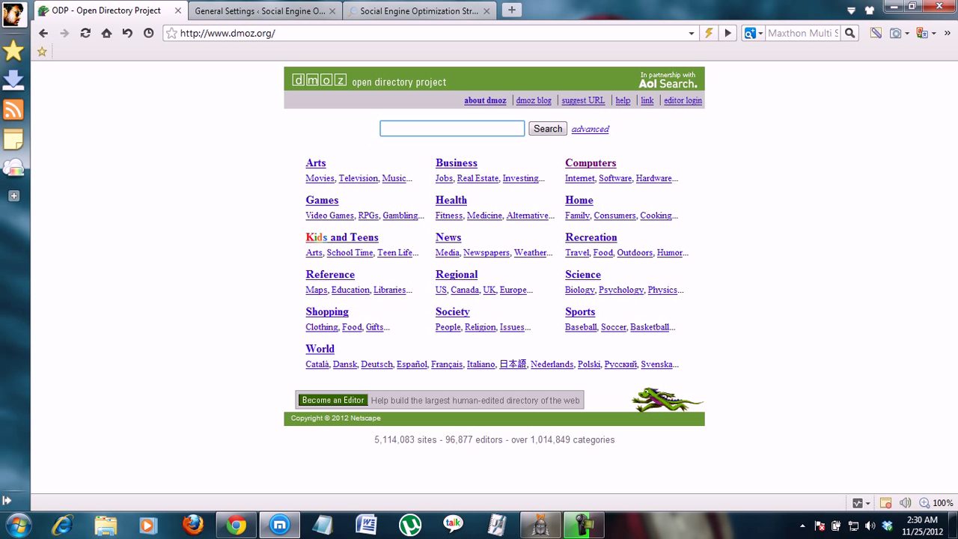
- Search DMOZ for 'mashable' and open the Computers: Internet: News and Media: Weblogs category
type("ma")
type("ste")
key("BackSpace")
key("BackSpace")
type("h")
type("ab")
type("le")
key("Return")
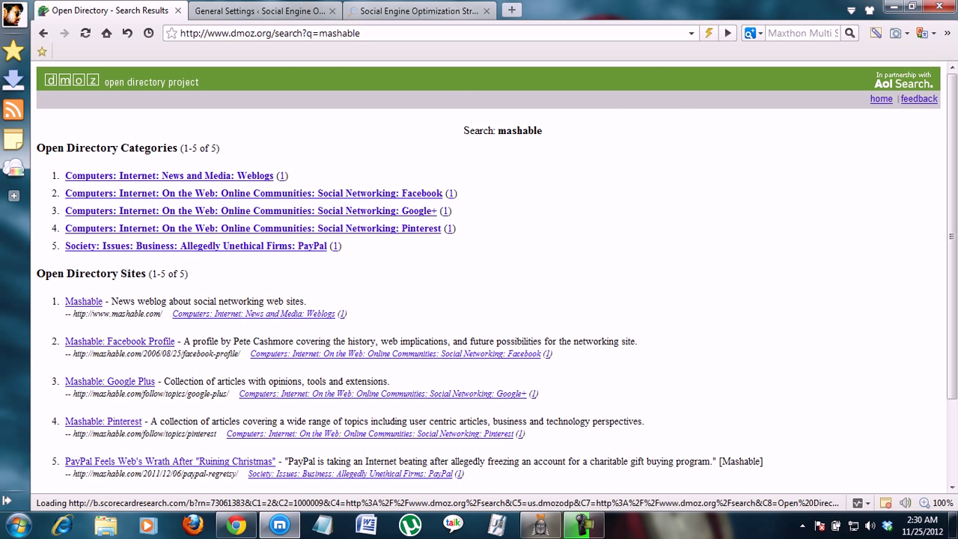
left_click_drag(347, 313, 347, 313)
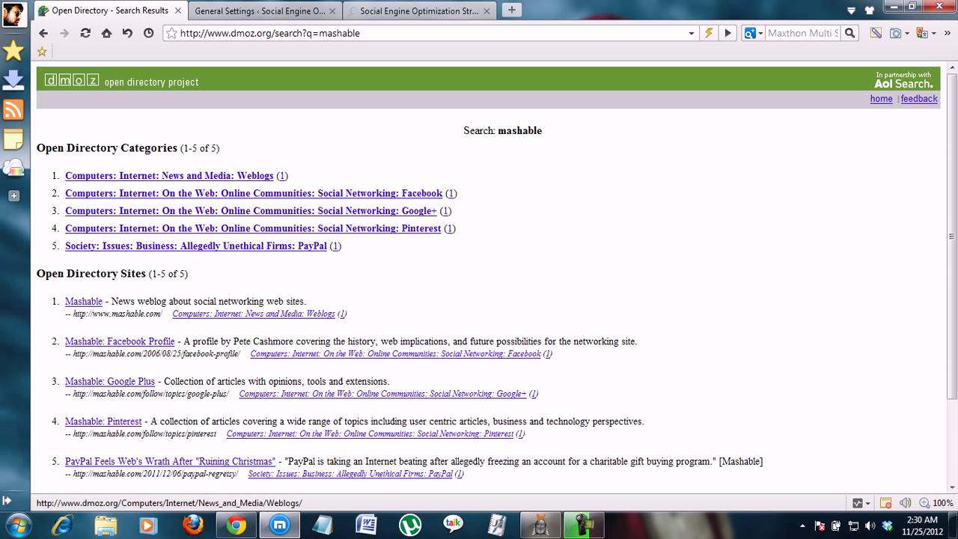
left_click(299, 313)
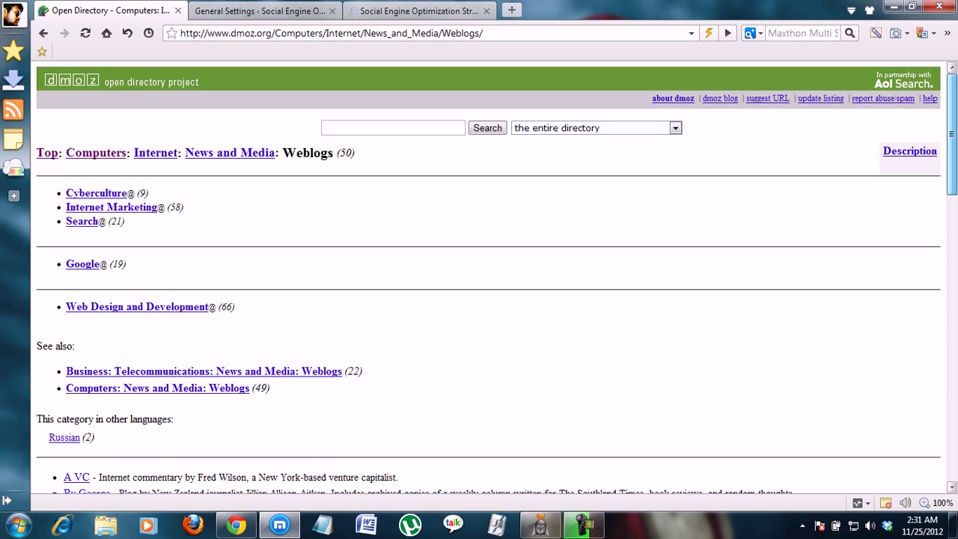
- Look over the Internet Weblogs page, then open Society: Subcultures: Cyberculture: Weblogs
left_click_drag(951, 135, 951, 419)
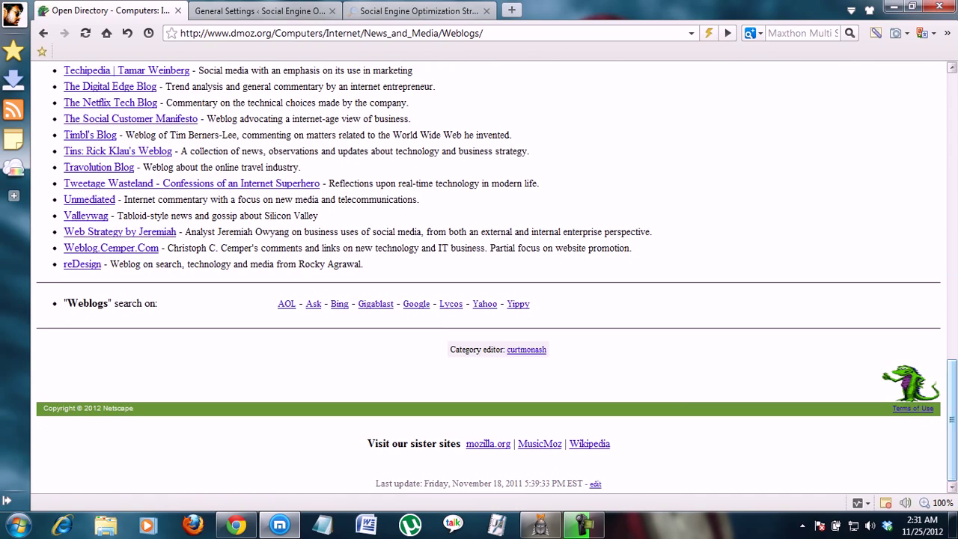
left_click_drag(547, 349, 449, 350)
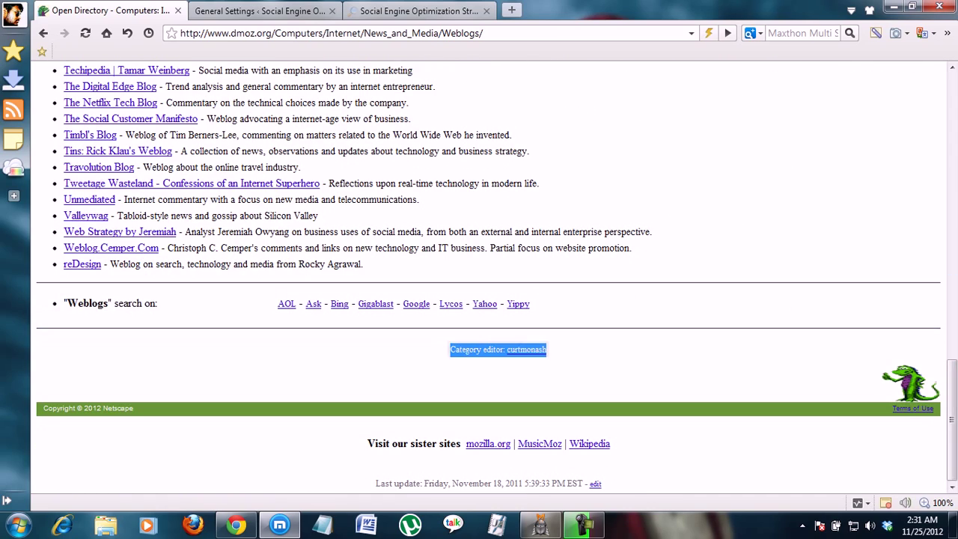
left_click(449, 349)
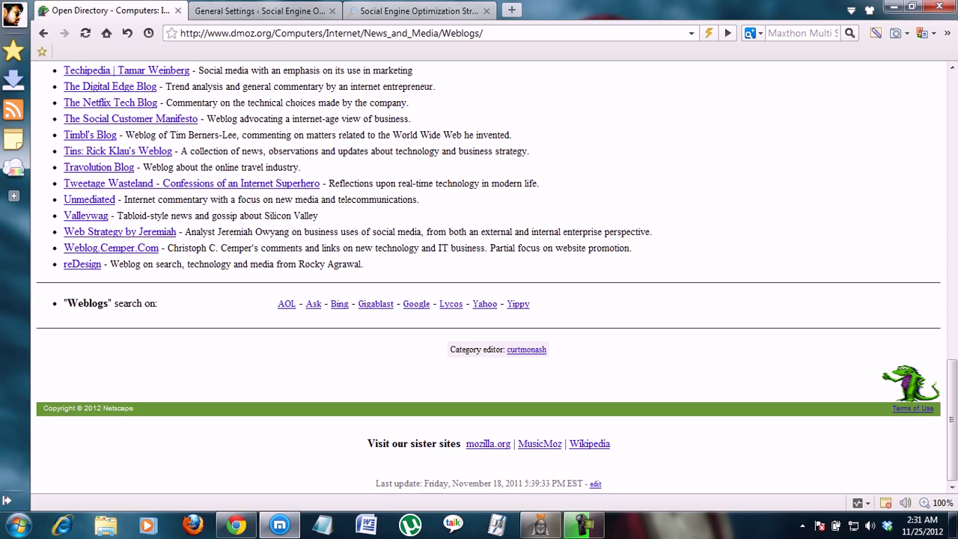
left_click_drag(952, 420, 952, 133)
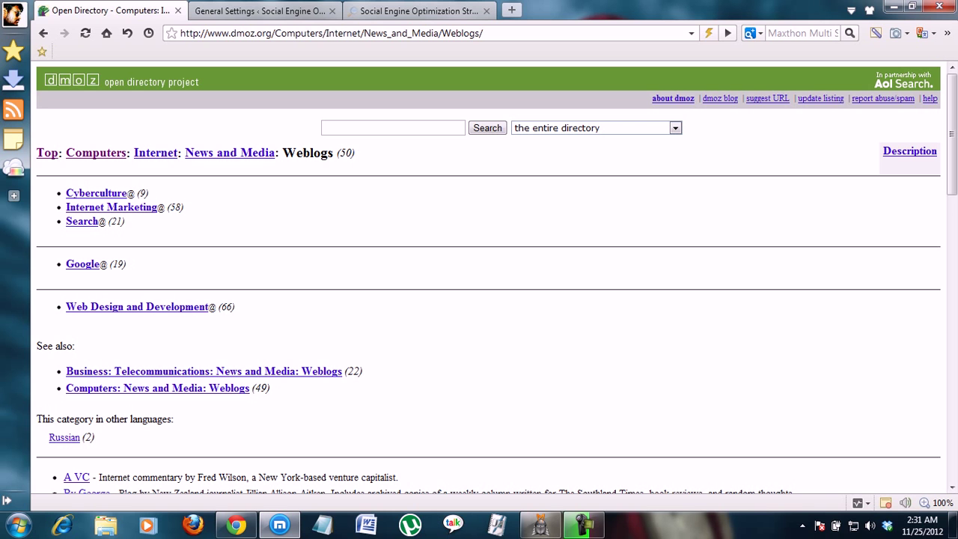
mouse_move(952, 134)
left_mouse_down()
mouse_move(952, 412)
mouse_move(952, 131)
left_mouse_up()
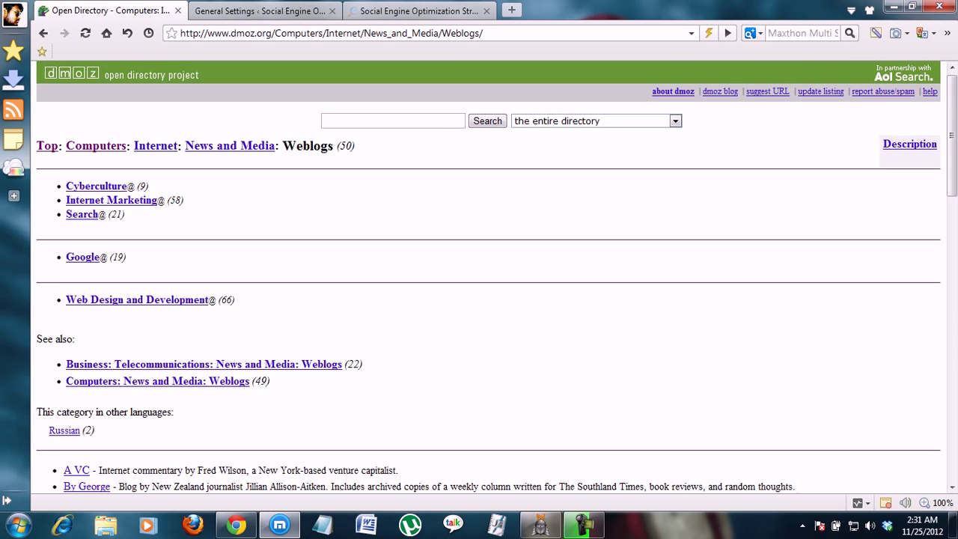
left_click(96, 186)
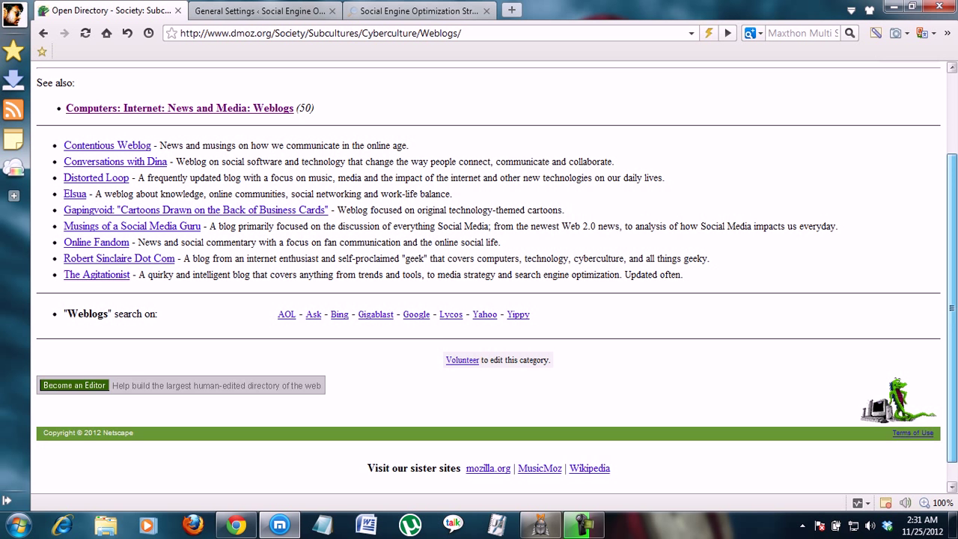
scroll(497, 277, "down", 1)
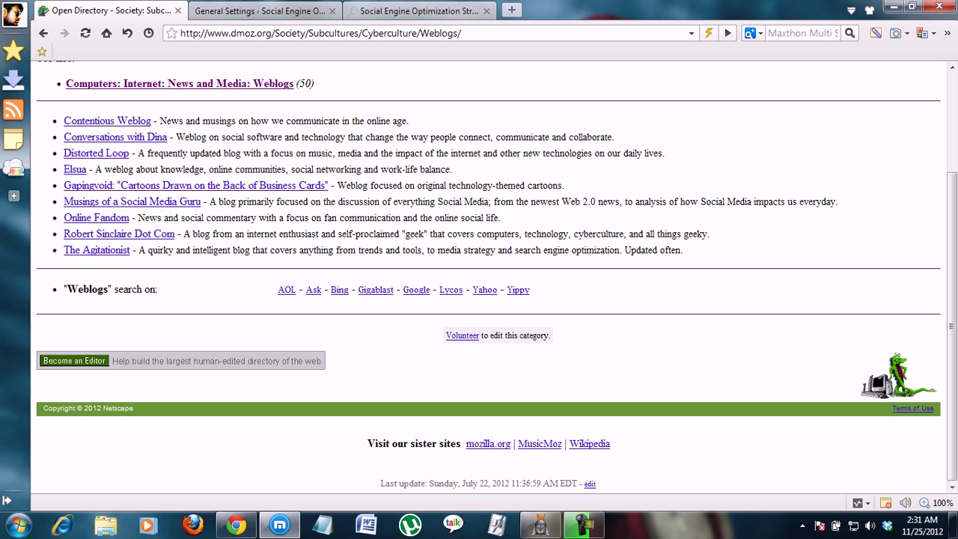
scroll(497, 277, "up", 2)
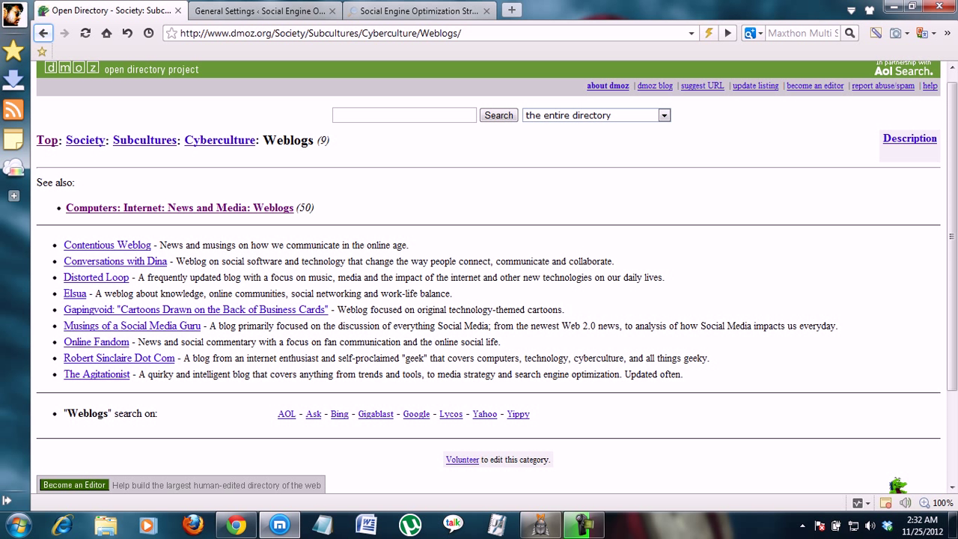
- Review the Internet Weblogs Submit a Site form, then return to the DMOZ home page
left_click(43, 33)
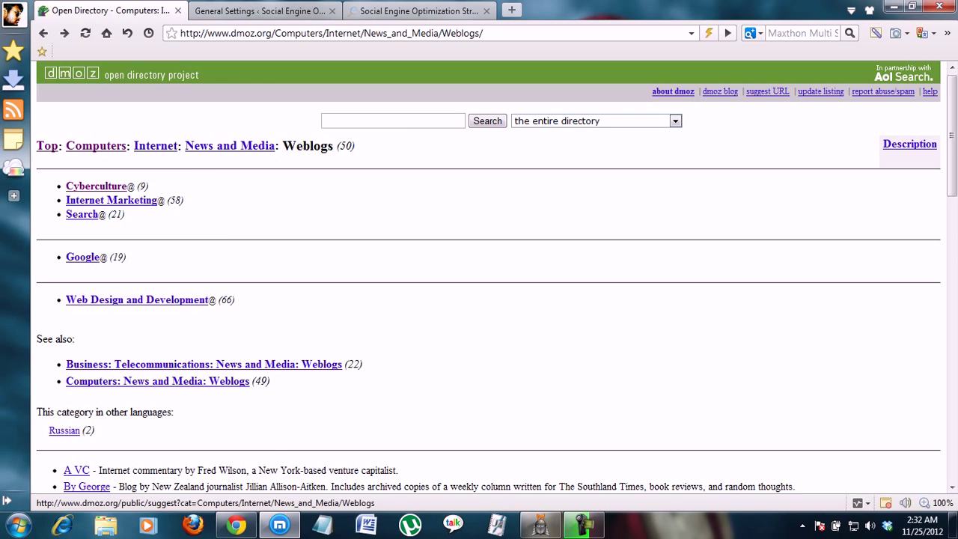
left_click(767, 91)
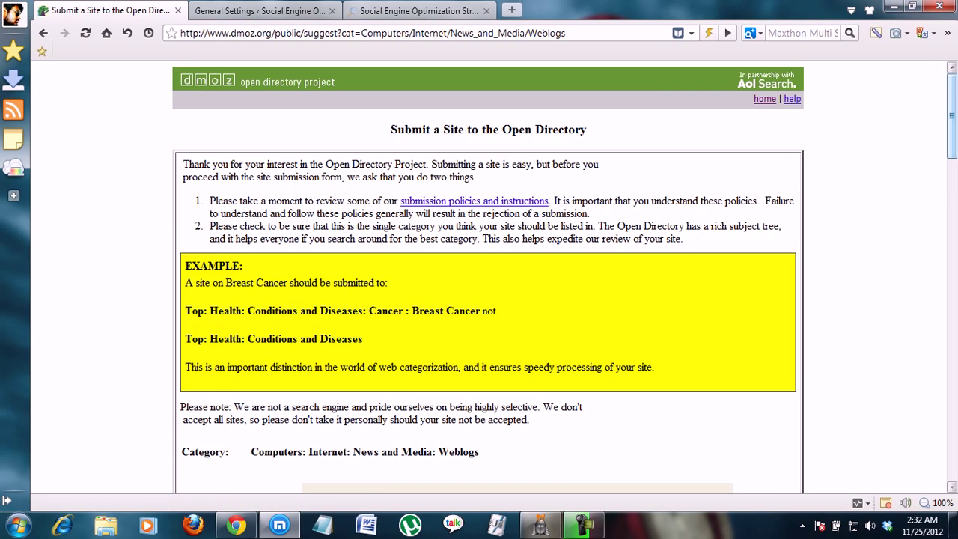
scroll(490, 277, "down", 3)
scroll(491, 277, "down", 8)
scroll(491, 277, "up", 3)
scroll(491, 277, "down", 1)
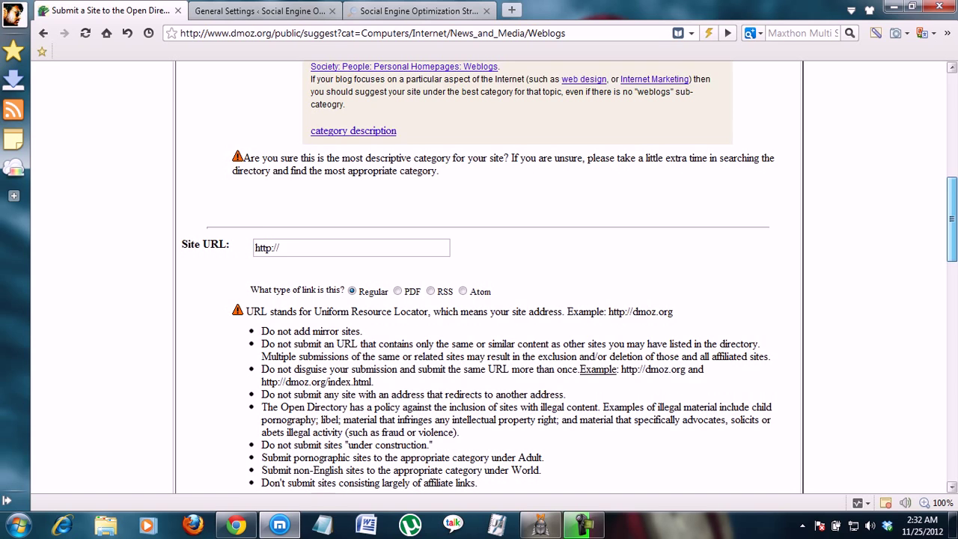
scroll(491, 277, "down", 1)
scroll(491, 277, "down", 1)
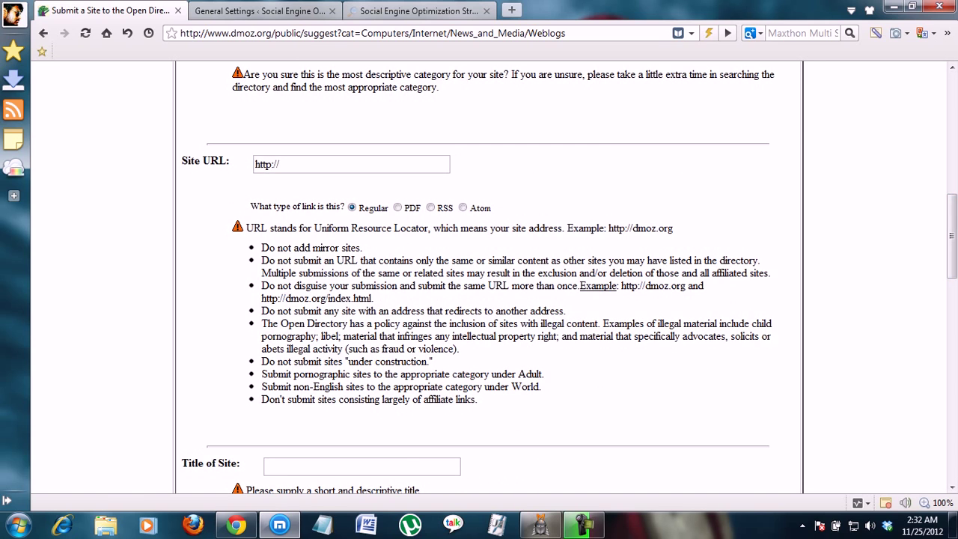
scroll(491, 277, "up", 3)
scroll(491, 277, "up", 3)
scroll(491, 277, "up", 2)
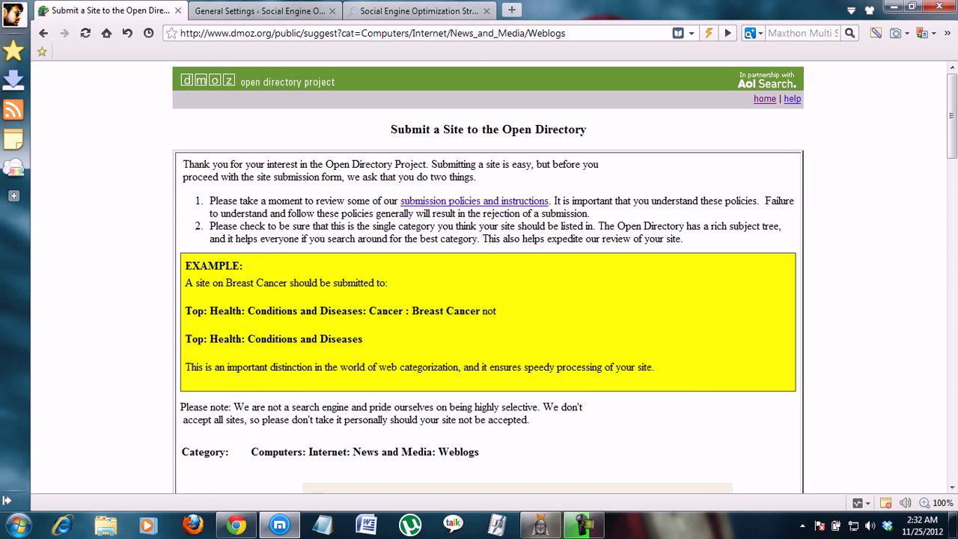
left_click(225, 77)
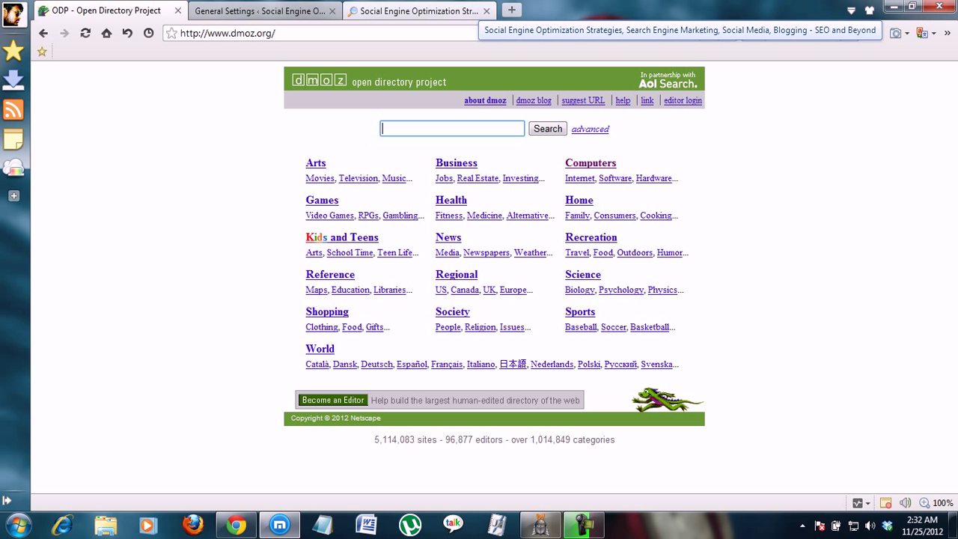
- Copy the seosiren.com address from its tab and search DMOZ for it
type("seo")
left_click(419, 11)
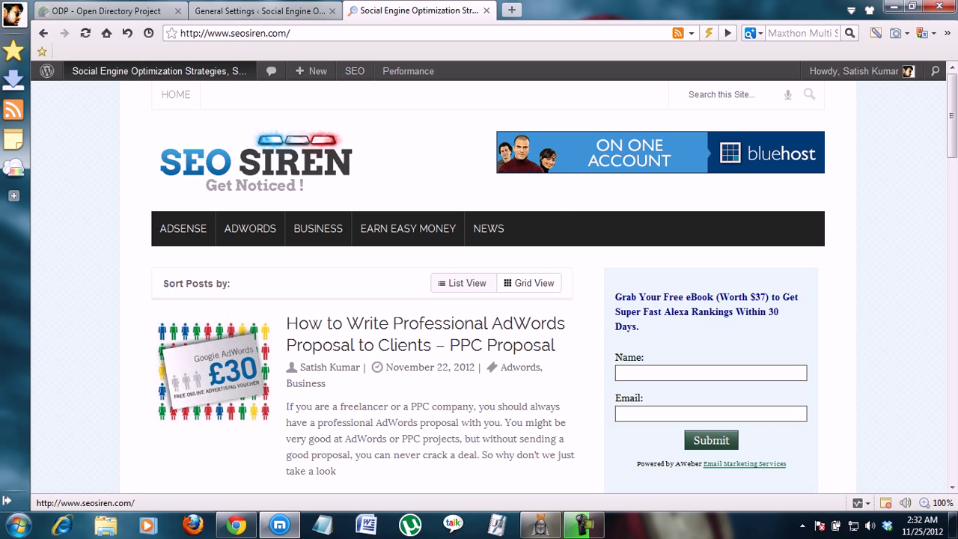
left_click(224, 33)
key("ctrl+c")
left_click(105, 11)
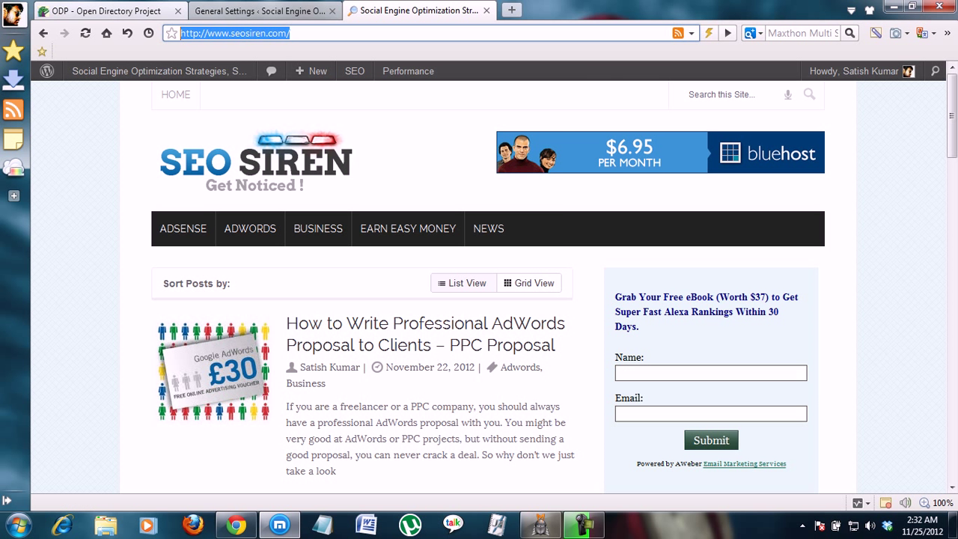
key("ctrl+a")
key("ctrl+v")
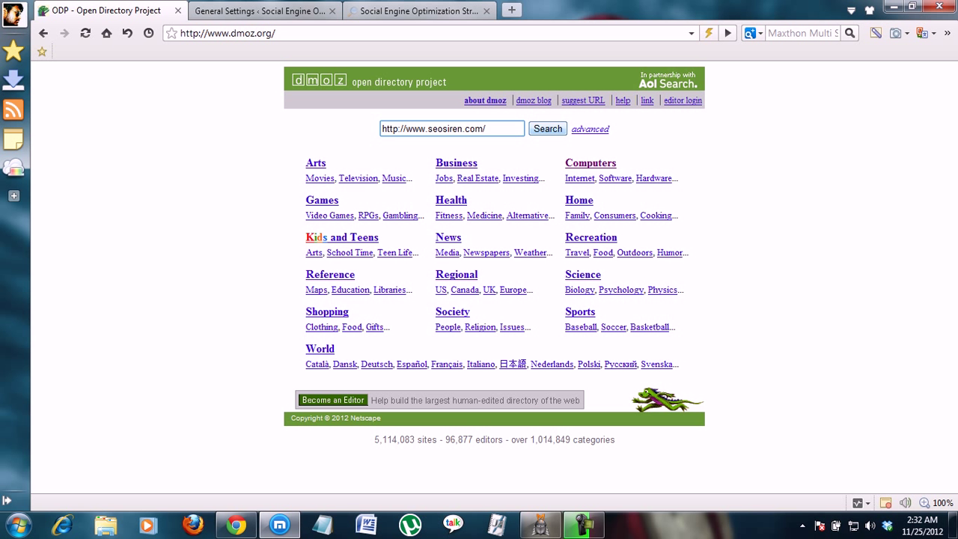
key("Return")
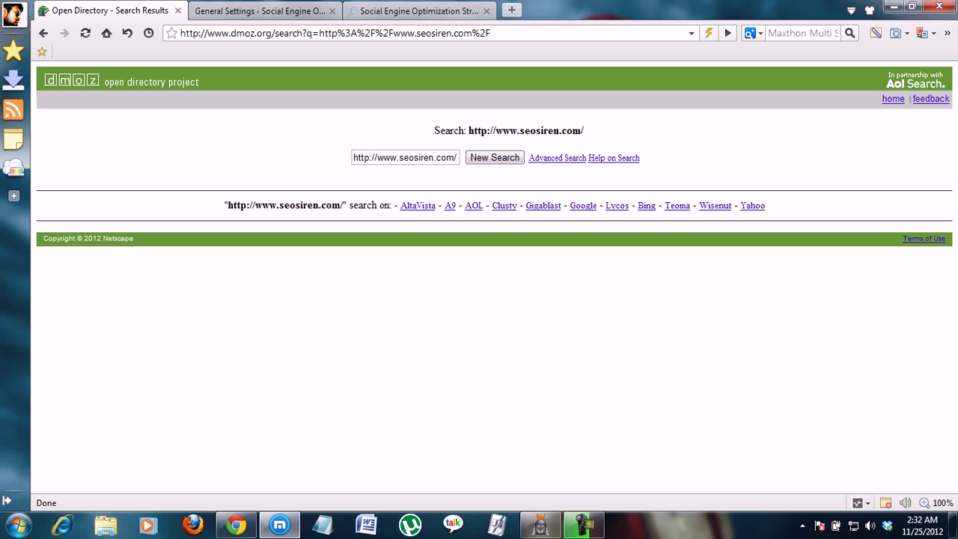
- Search DMOZ for 'seo siren', find 'seosiren' on the results page, then return home
key("ctrl+a")
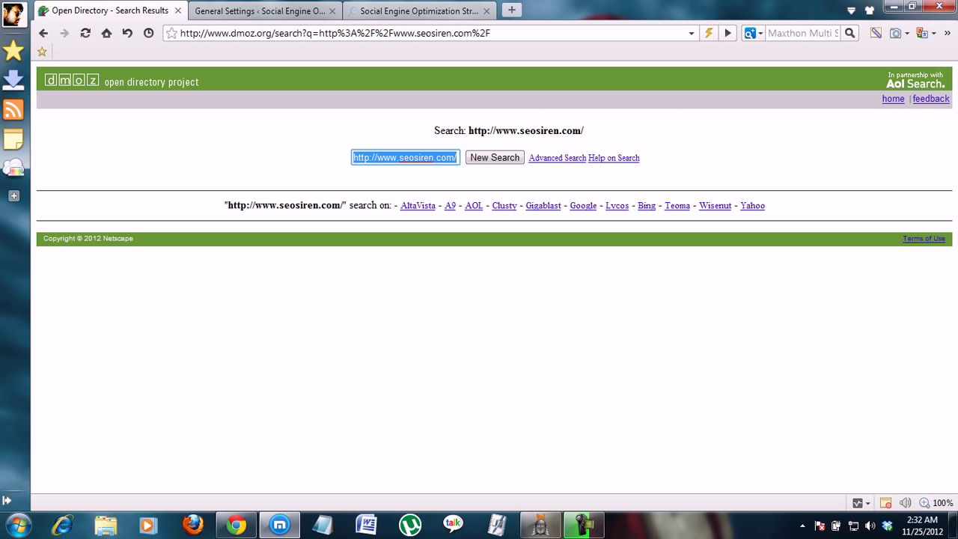
type("seo siren")
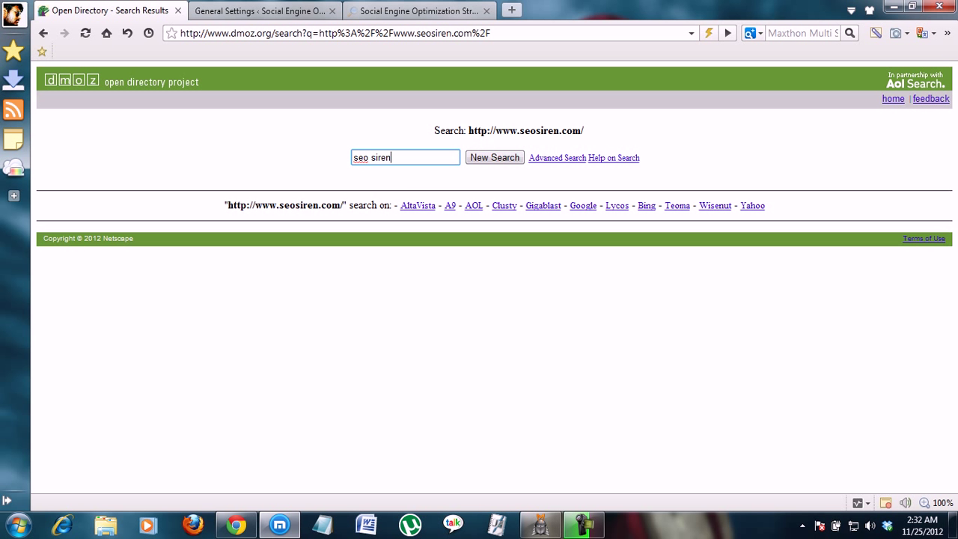
key("Return")
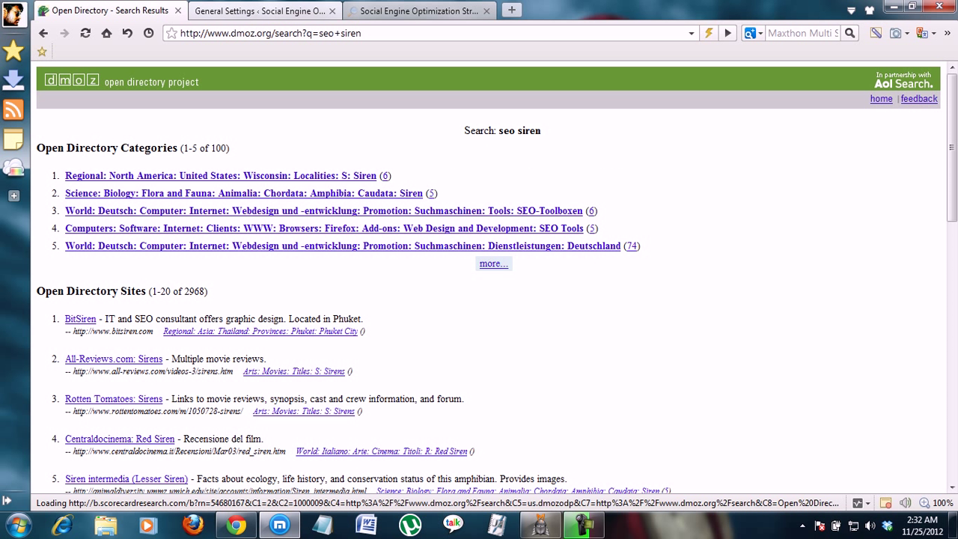
key("ctrl+f")
type("seos")
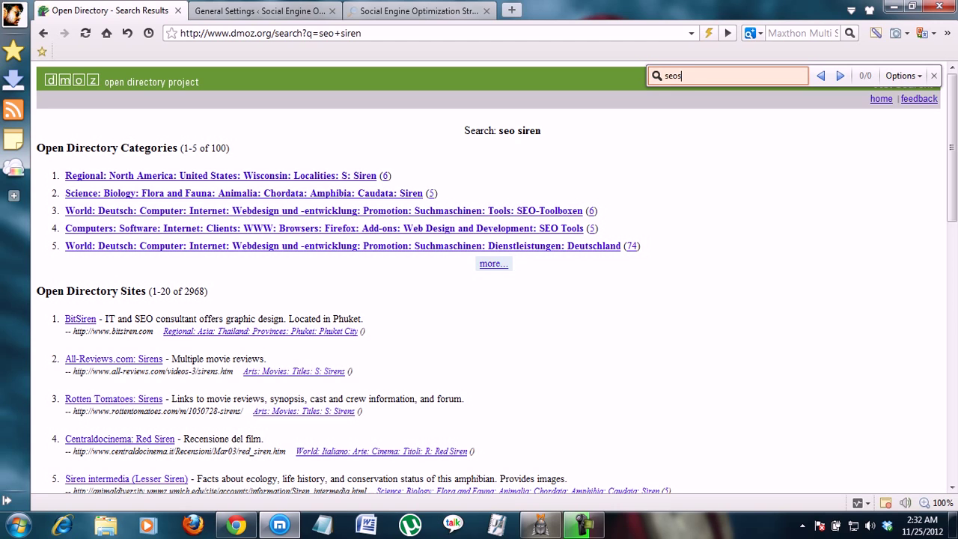
type("iren")
scroll(487, 299, "down", 2)
scroll(487, 300, "up", 2)
left_click(72, 80)
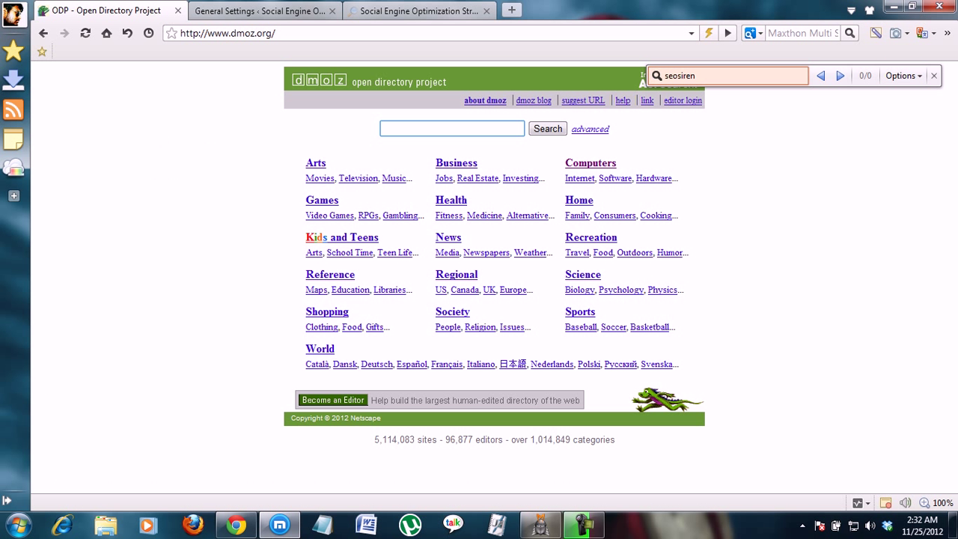
left_click(933, 75)
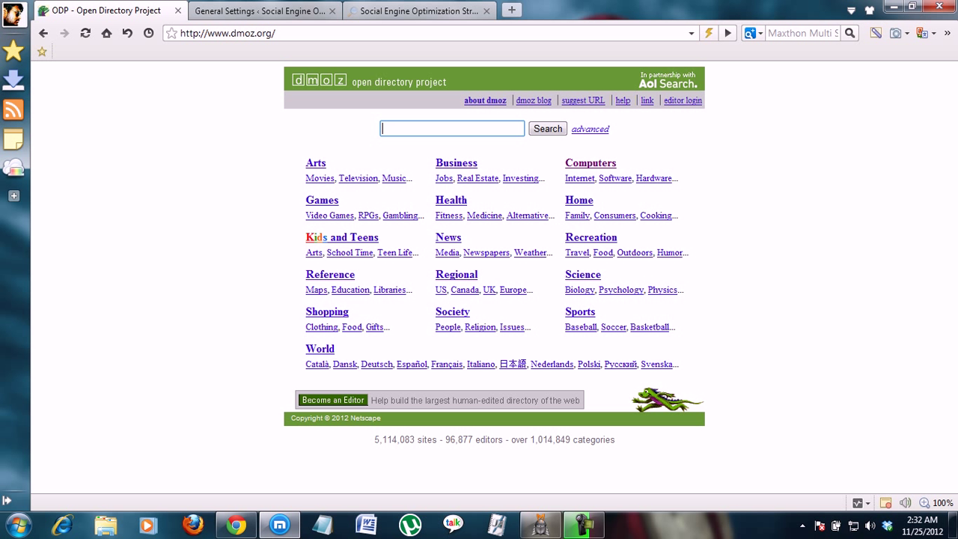
- Search DMOZ for 'seo' and look at the Promotion: Weblogs category result
type("seomoz")
type(" seo")
type(" seo")
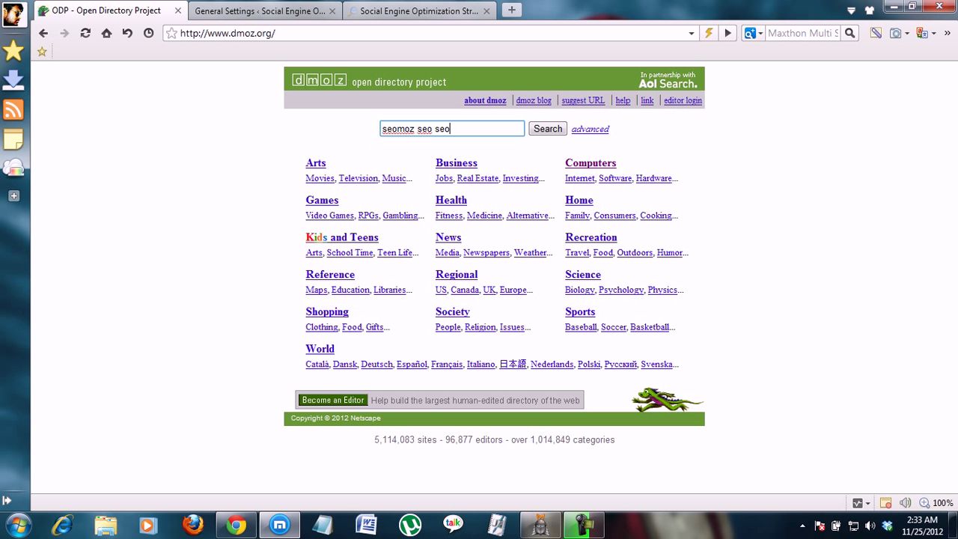
key("BackSpace")
key("BackSpace")
type("e")
type("archengin")
type("es")
key("ctrl+a")
type("seo")
key("Return")
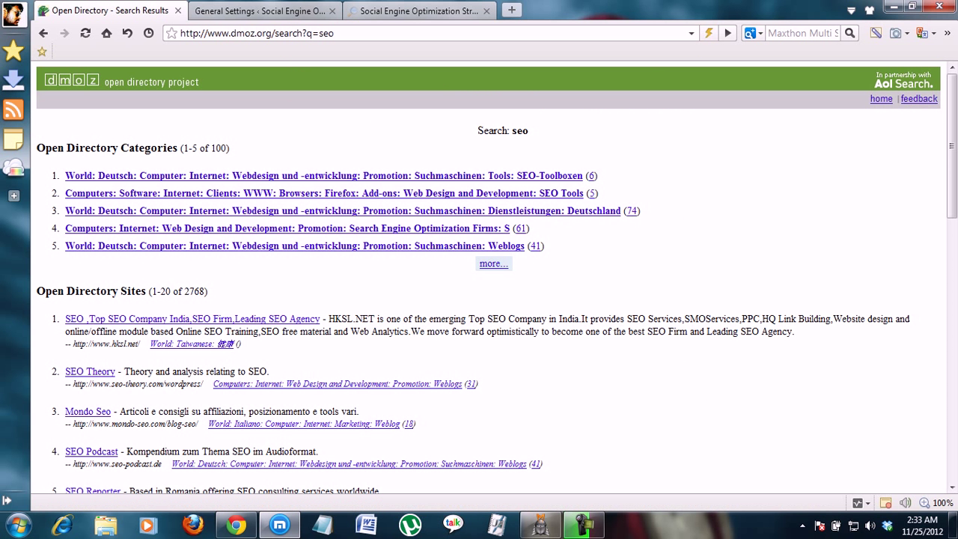
scroll(487, 300, "down", 1)
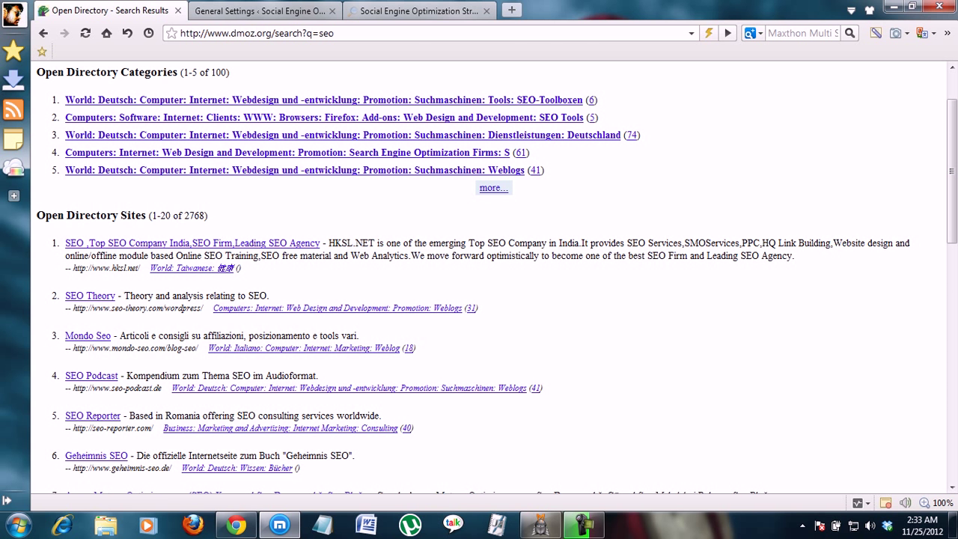
left_click(337, 308)
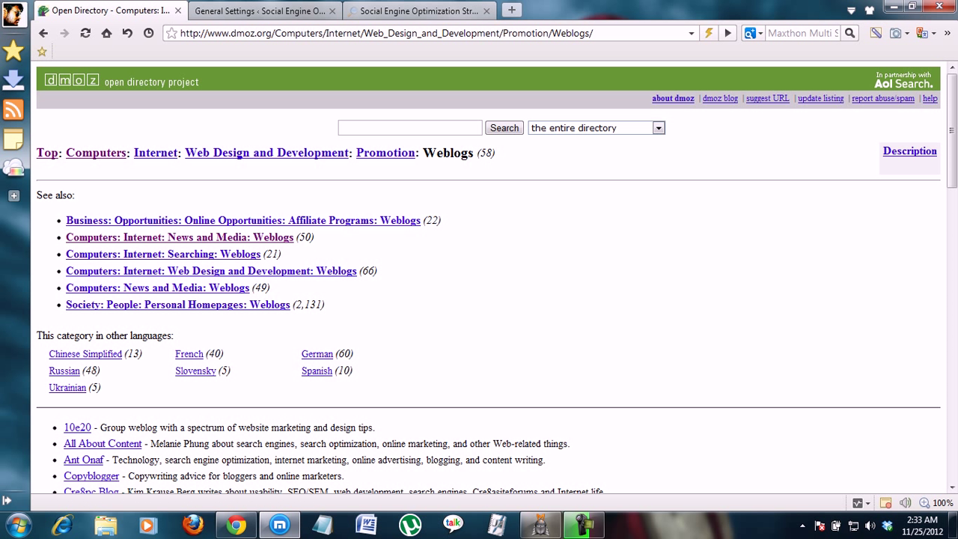
key("BackSpace")
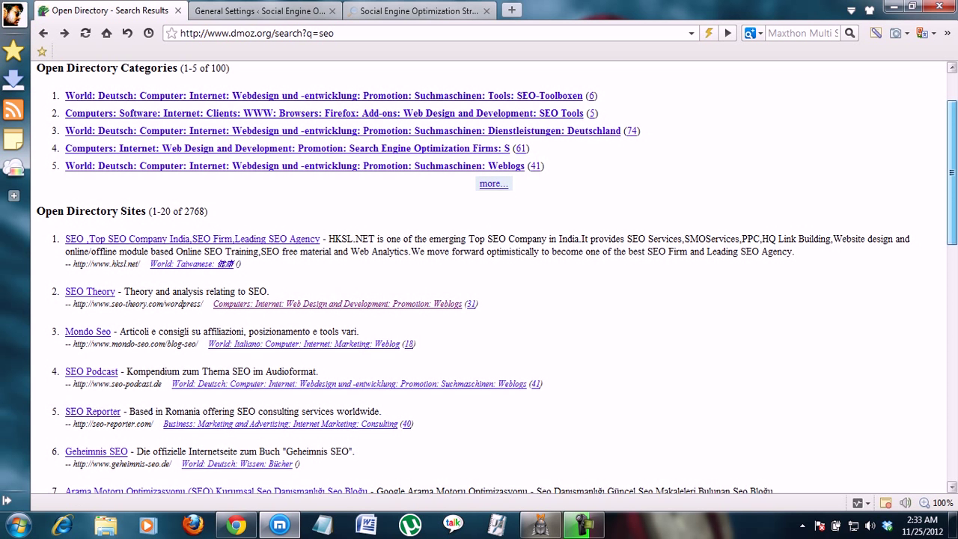
- Browse further down the 'seo' results and revisit the Promotion: Weblogs category
scroll(494, 277, "down", 2)
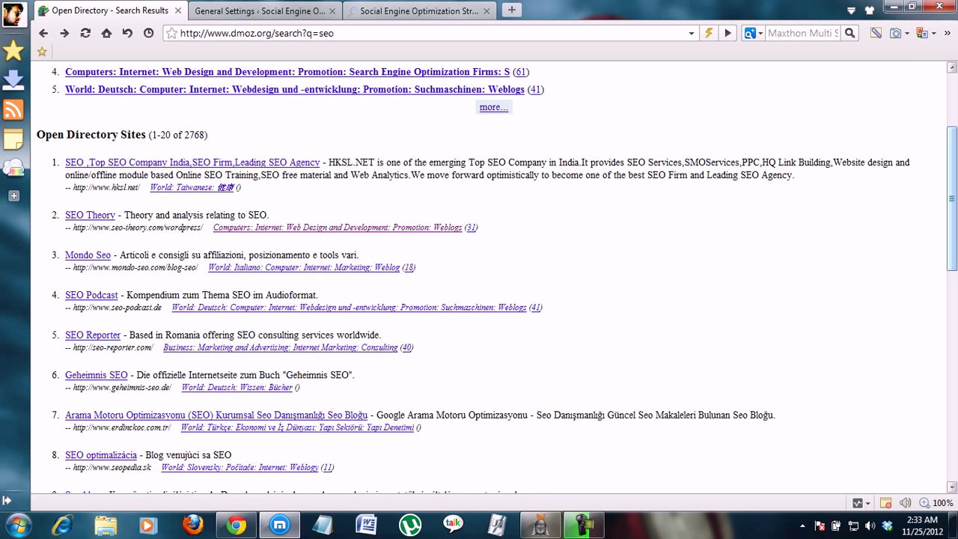
scroll(494, 281, "down", 3)
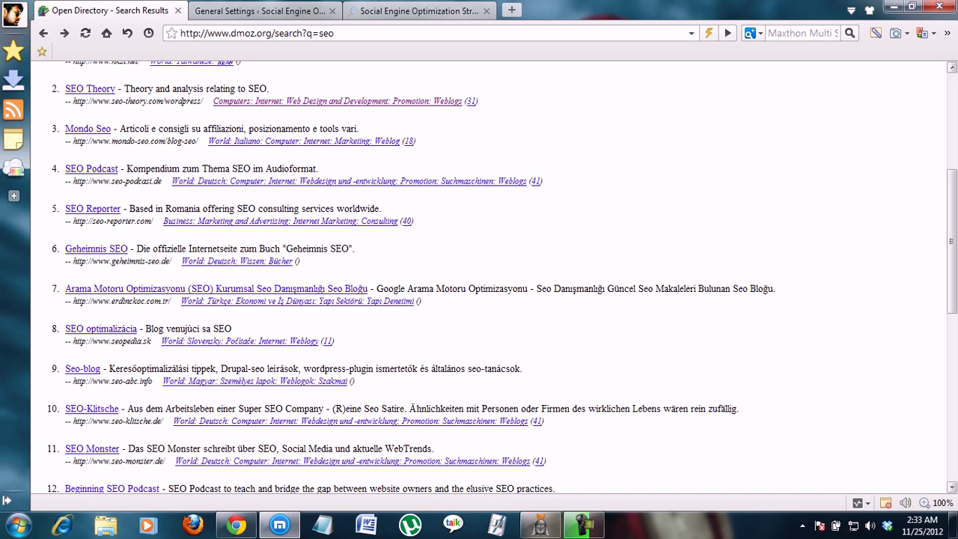
mouse_move(740, 408)
left_mouse_down()
mouse_move(568, 408)
mouse_move(737, 408)
left_mouse_up()
scroll(494, 277, "up", 3)
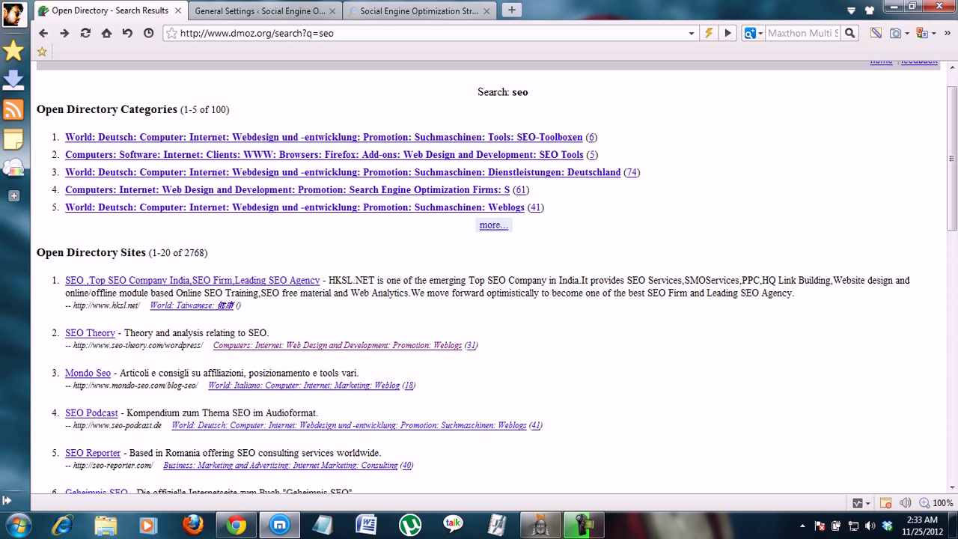
left_click(336, 345)
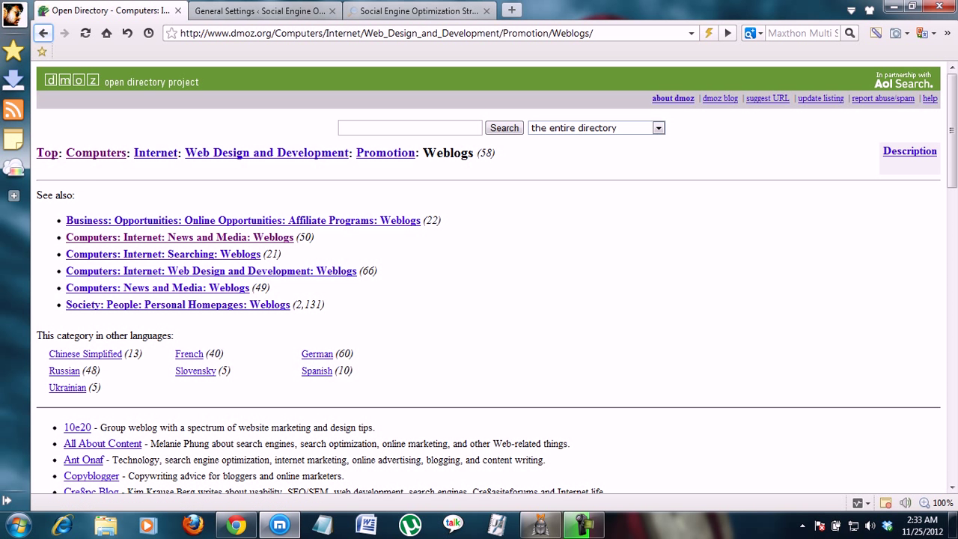
left_click(43, 33)
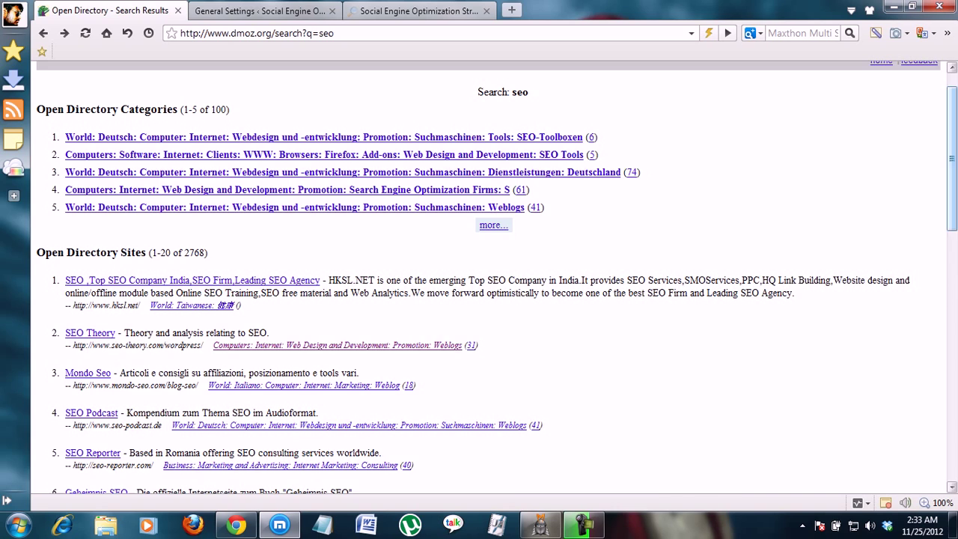
scroll(479, 277, "down", 3)
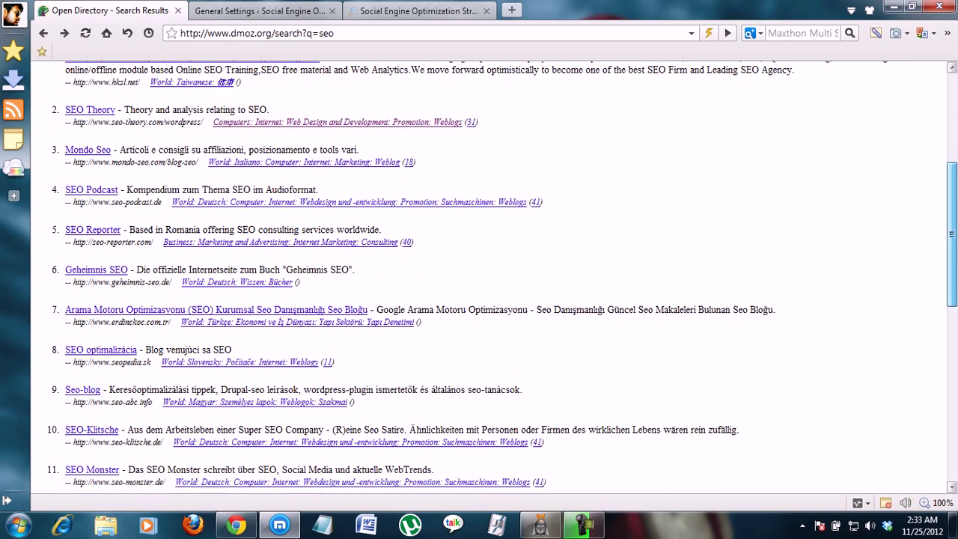
scroll(479, 276, "up", 2)
scroll(479, 277, "up", 1)
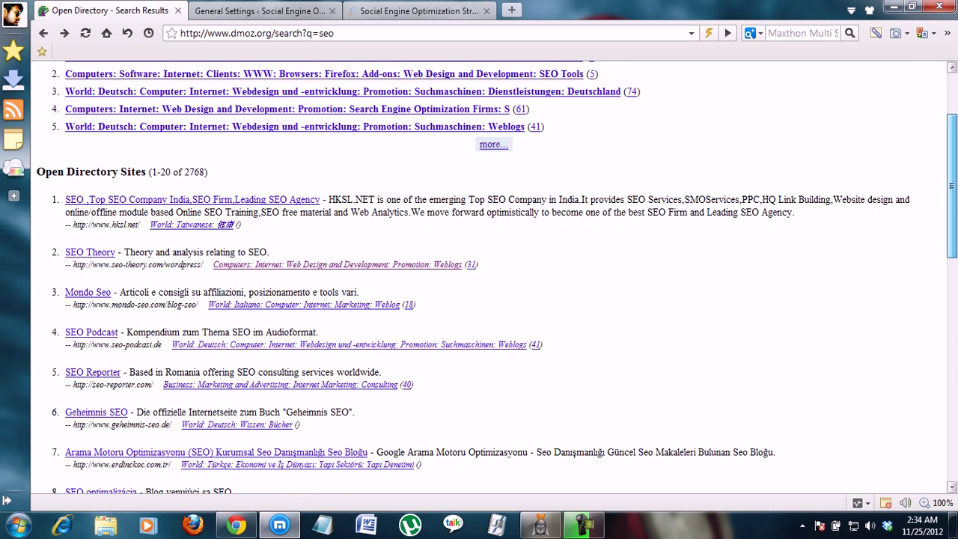
scroll(479, 277, "up", 3)
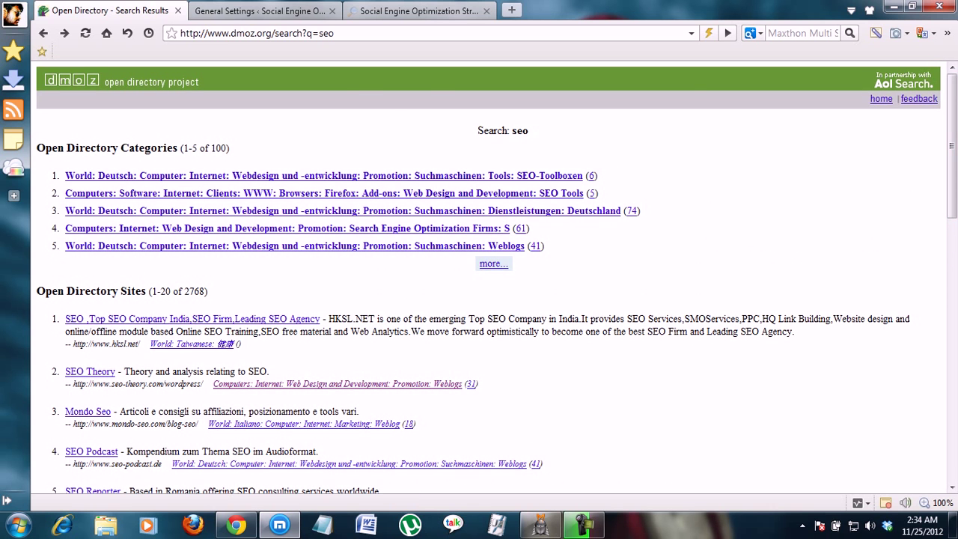
- Search DMOZ for 'seomoz', resubmitting after the connection error
left_click(42, 33)
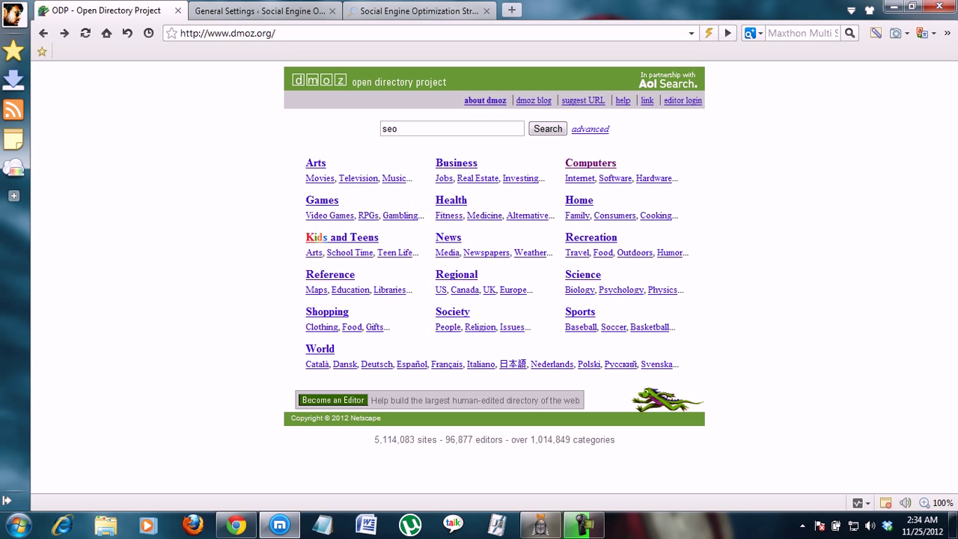
type("m")
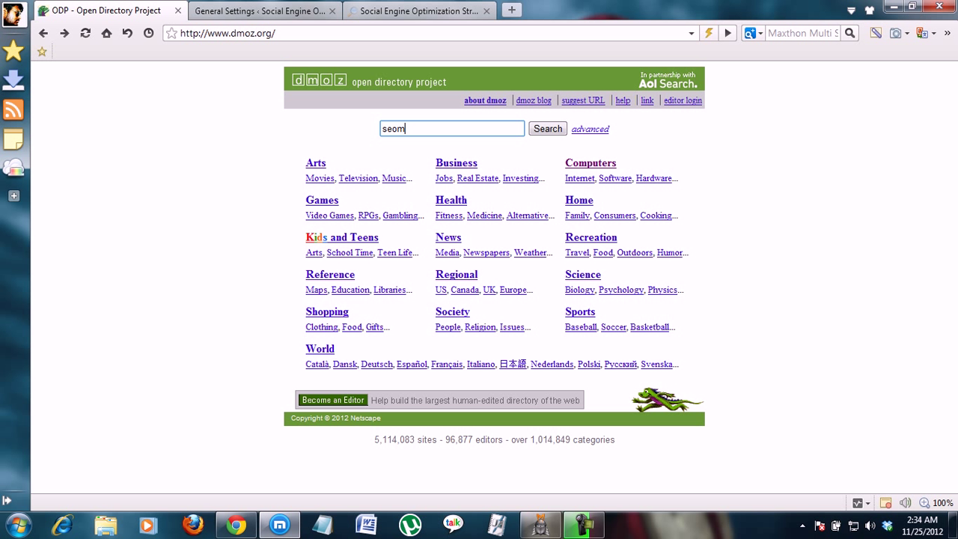
type("oz")
key("Return")
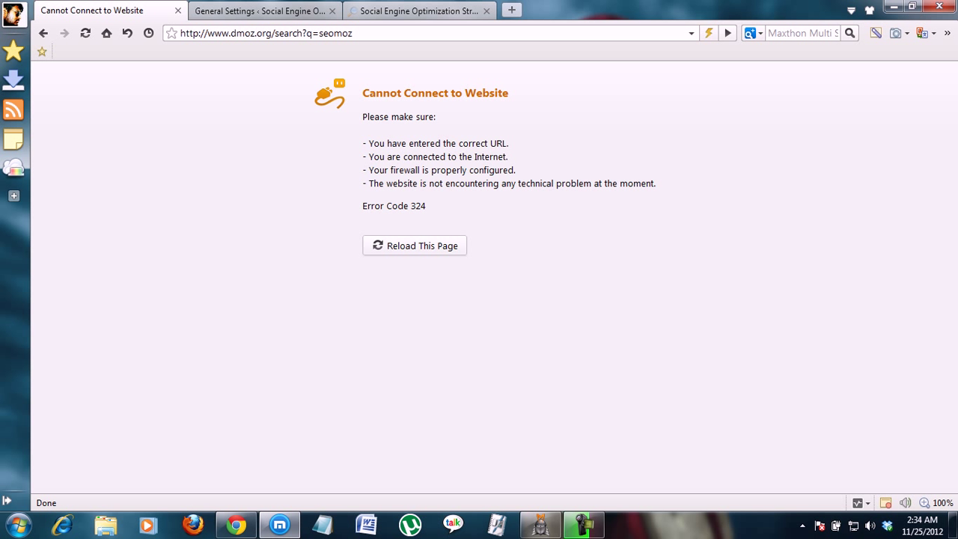
left_click(42, 33)
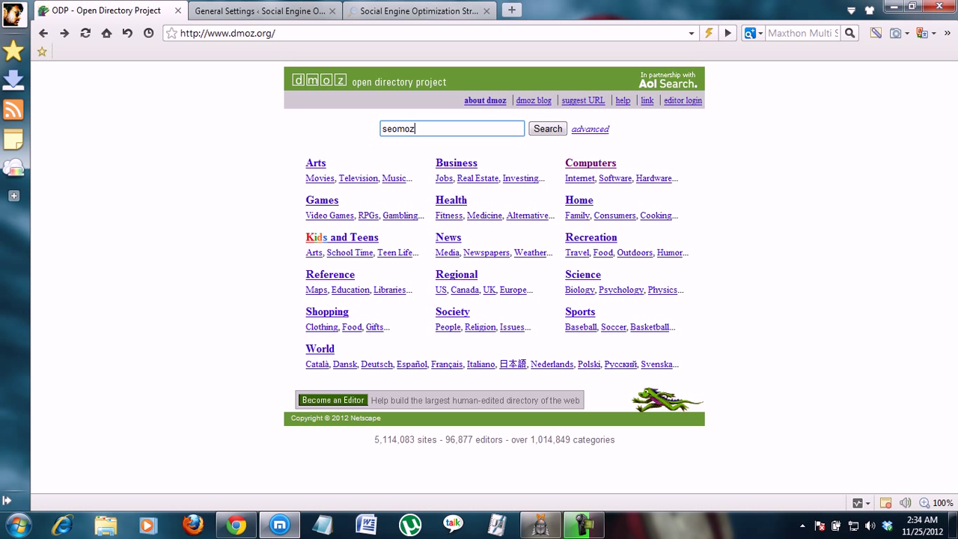
key("Return")
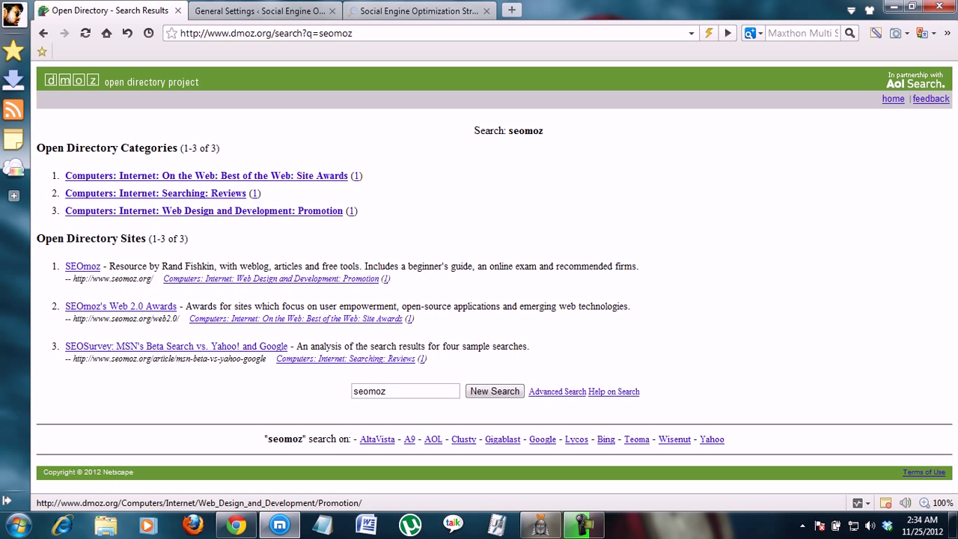
- Open the Promotion category, its Weblogs subcategory, and that category's suggest URL form
left_click(300, 210)
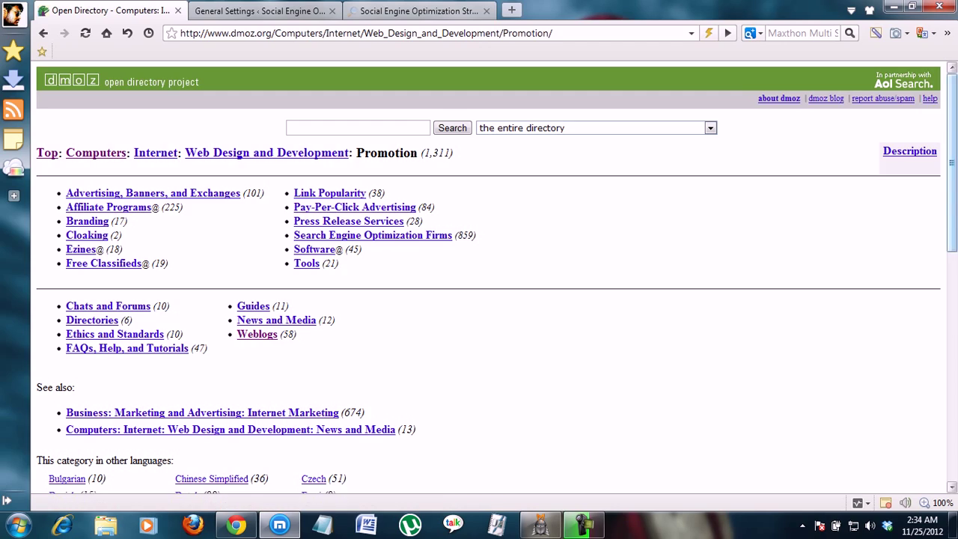
scroll(487, 276, "down", 7)
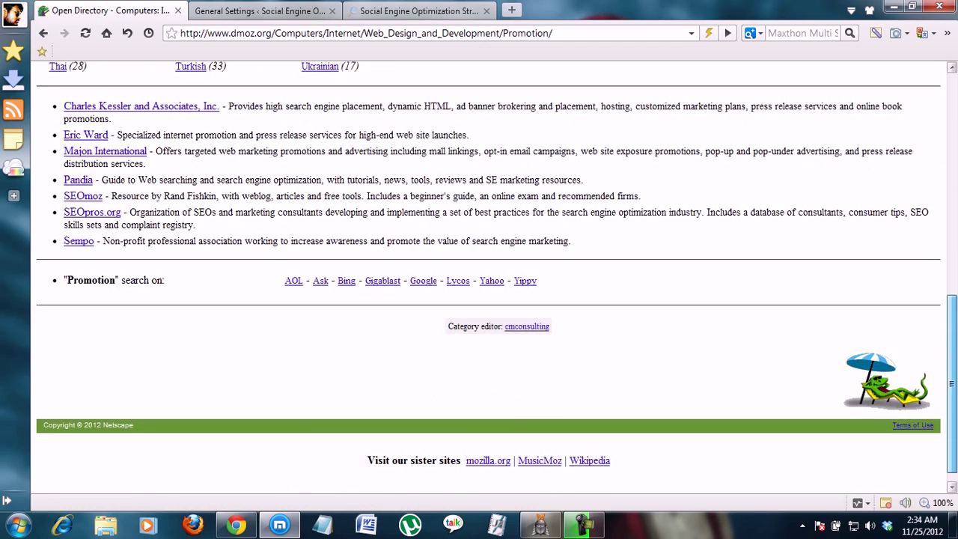
scroll(486, 277, "up", 3)
scroll(486, 277, "up", 2)
scroll(486, 277, "up", 2)
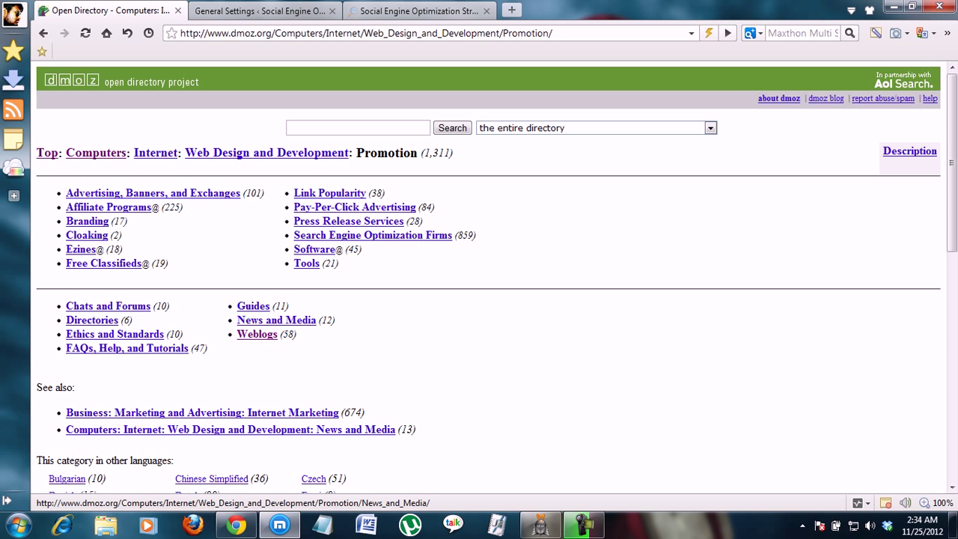
left_click(257, 334)
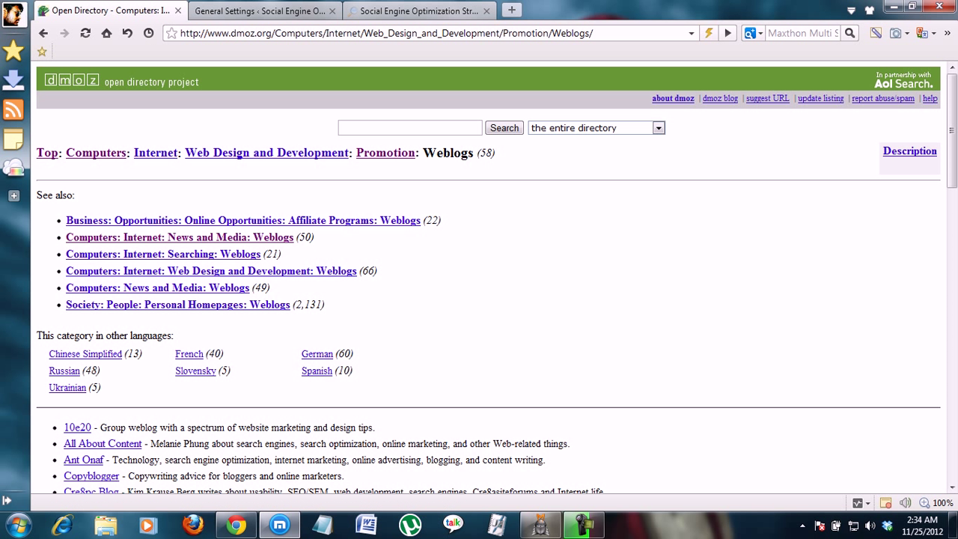
left_click(44, 32)
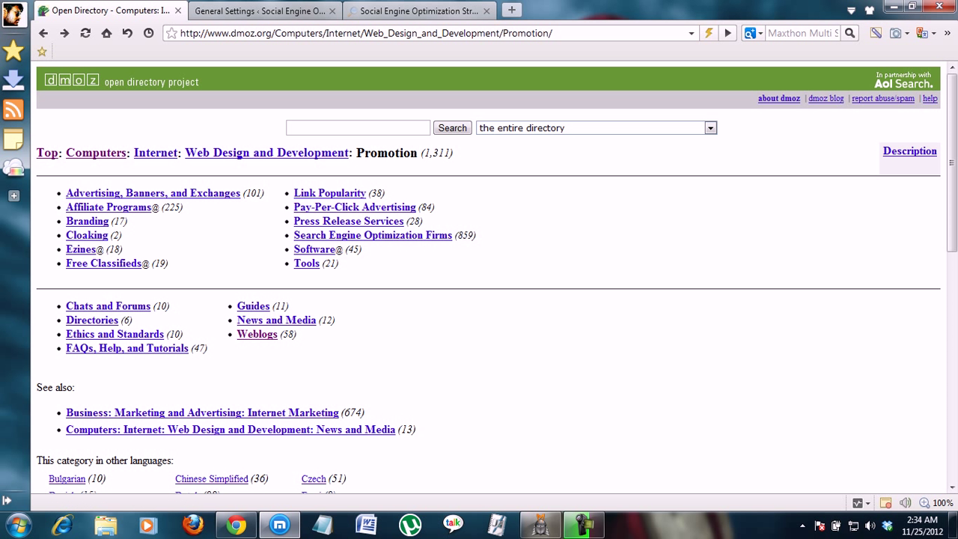
left_click(257, 334)
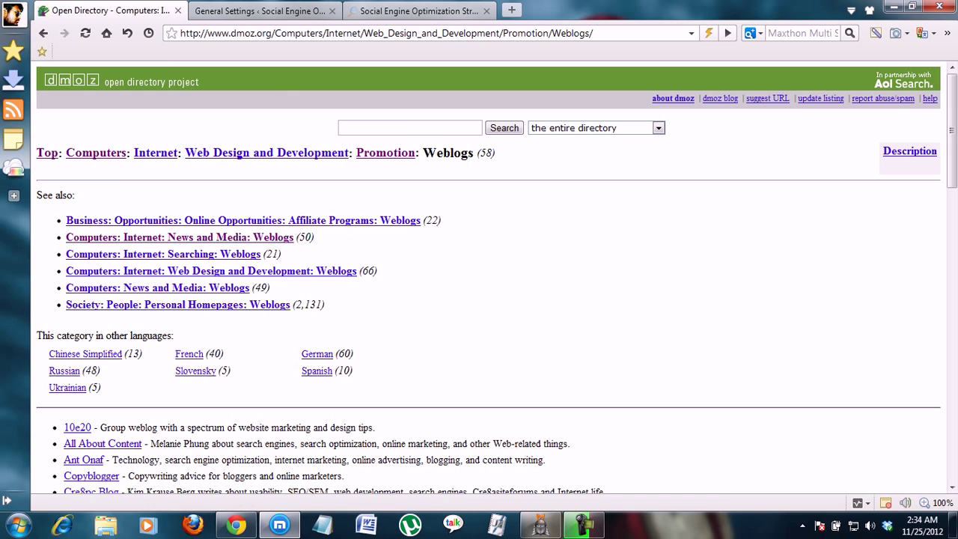
left_click(767, 98)
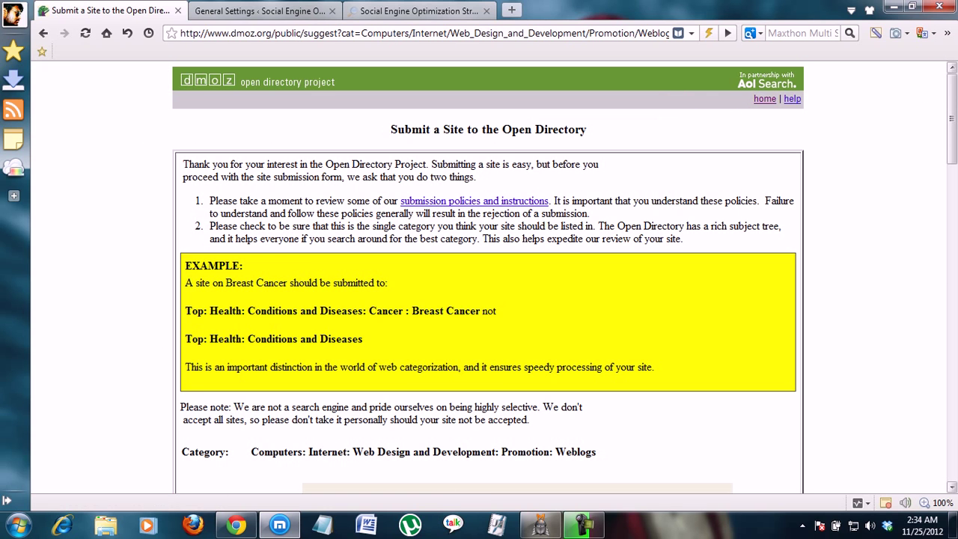
scroll(479, 277, "down", 5)
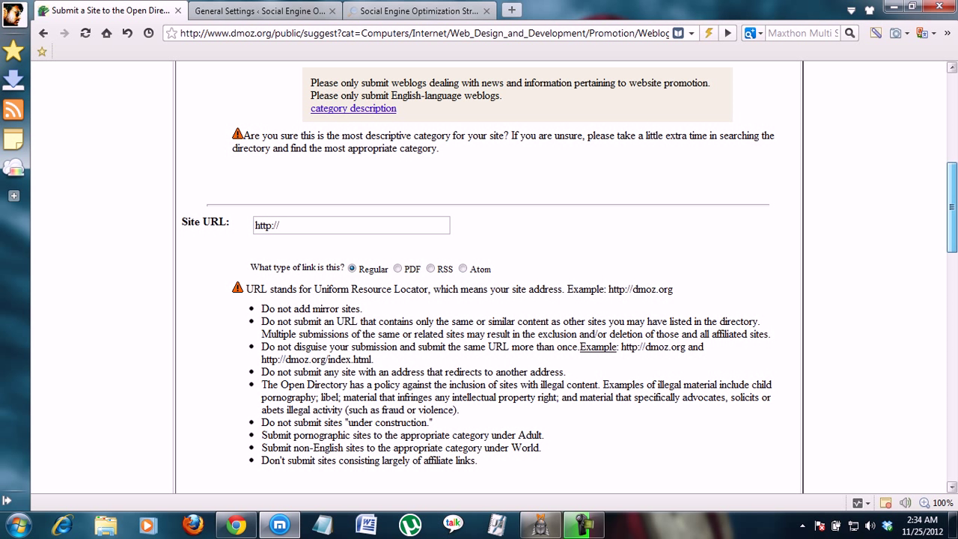
key("Tab")
type("http://www.seosiren.com/")
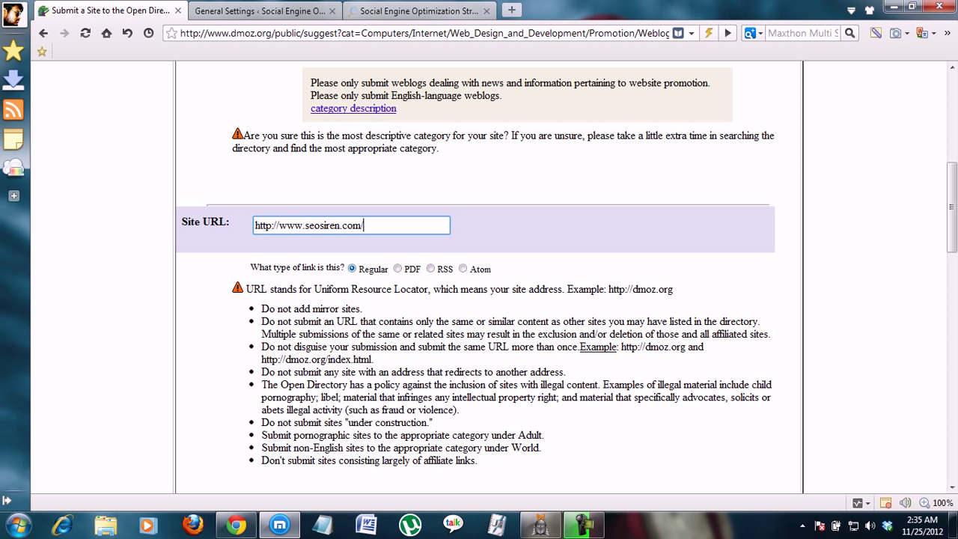
key("Tab")
key("shift+Tab")
key("BackSpace")
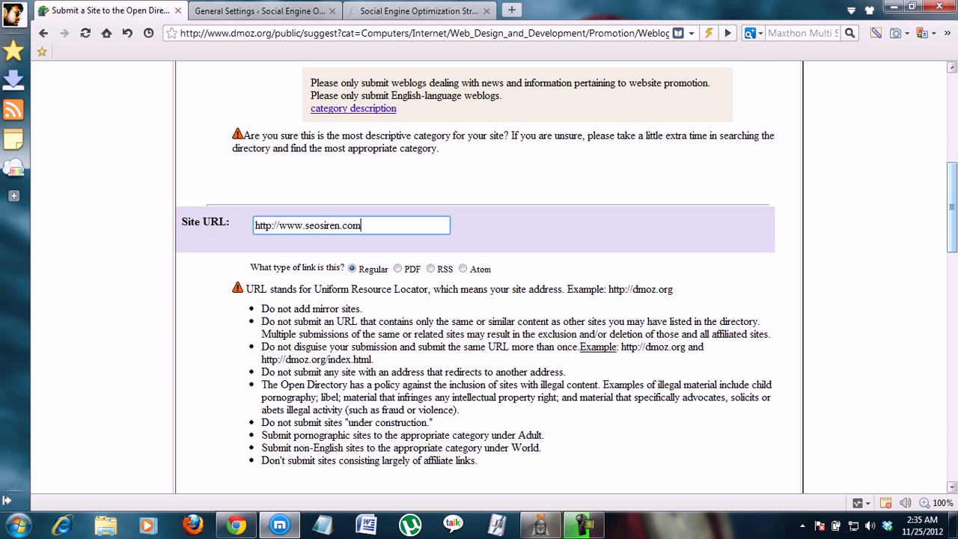
scroll(479, 277, "down", 4)
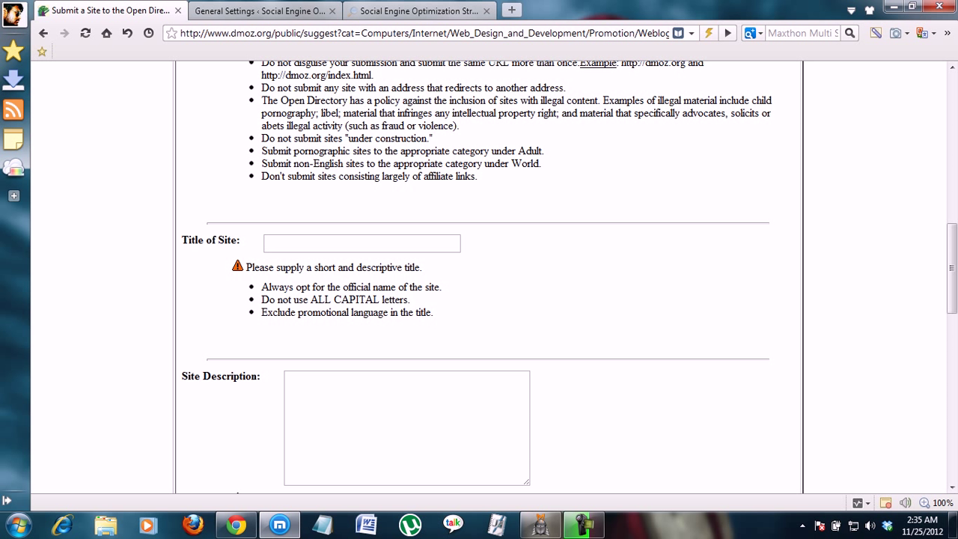
- Enter 'Seosiren' as the Title of Site
key("Tab")
key("Tab")
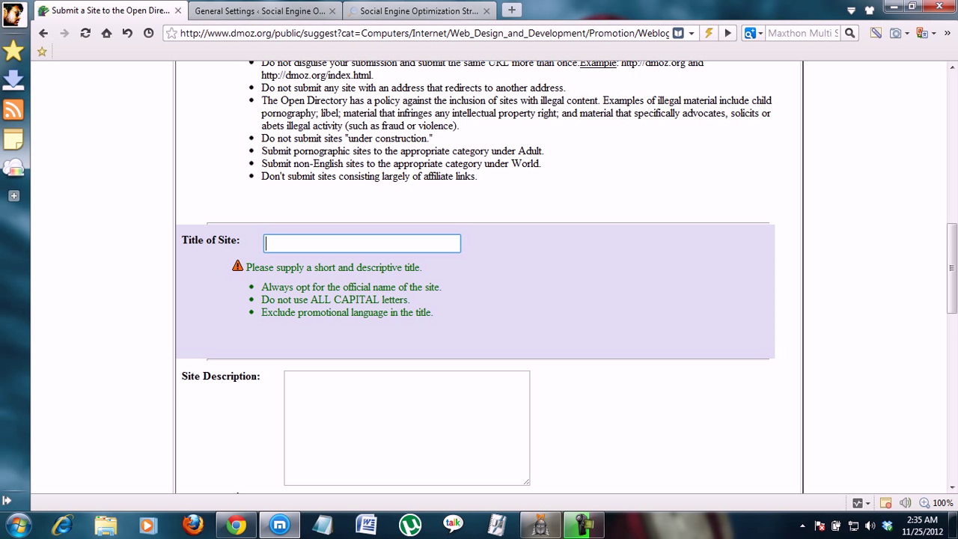
type("S")
type("o")
key("BackSpace")
type("eosiren")
key("Tab")
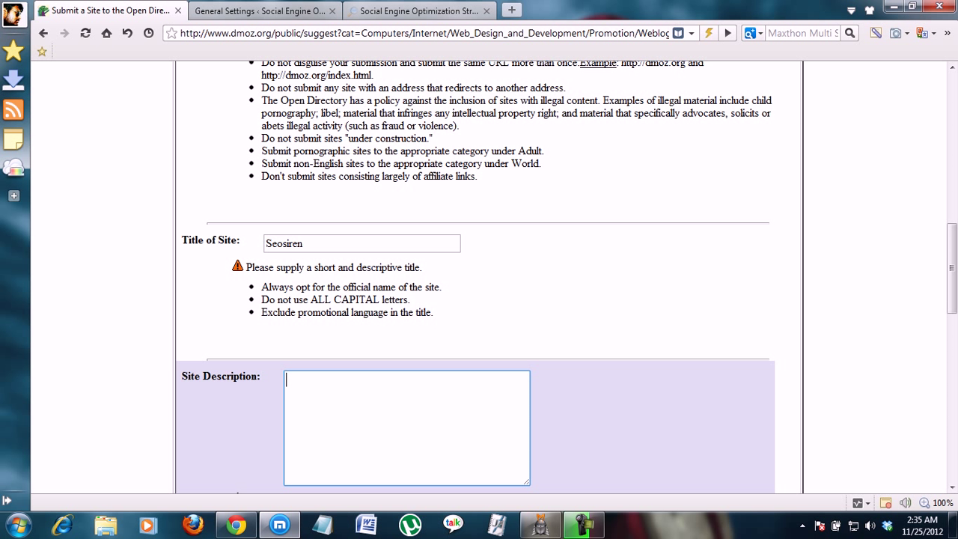
key("shift+Tab")
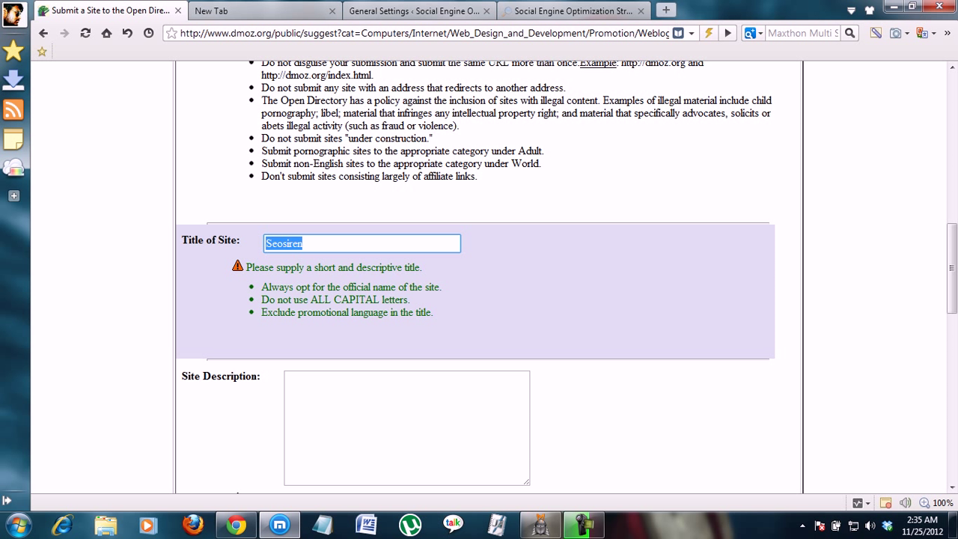
key("End")
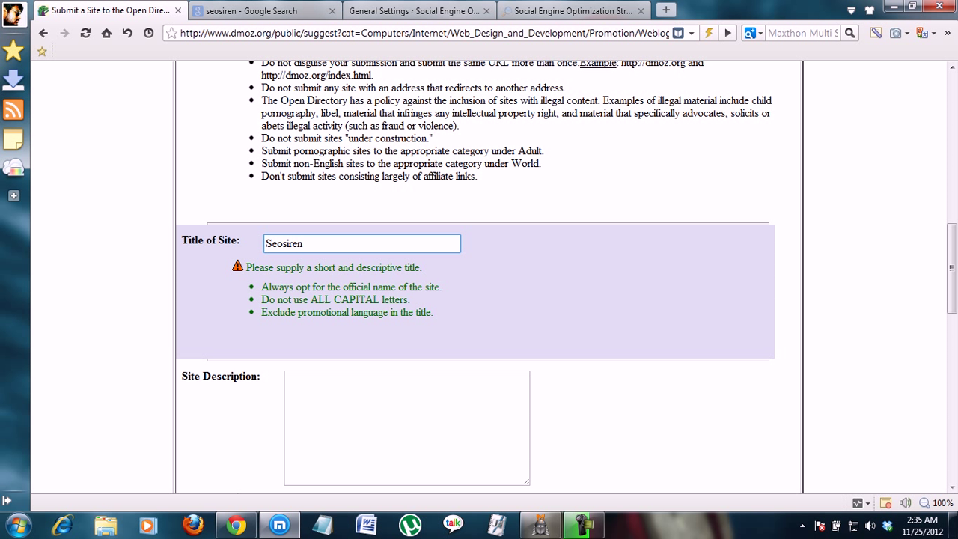
left_click(332, 11)
key("Tab")
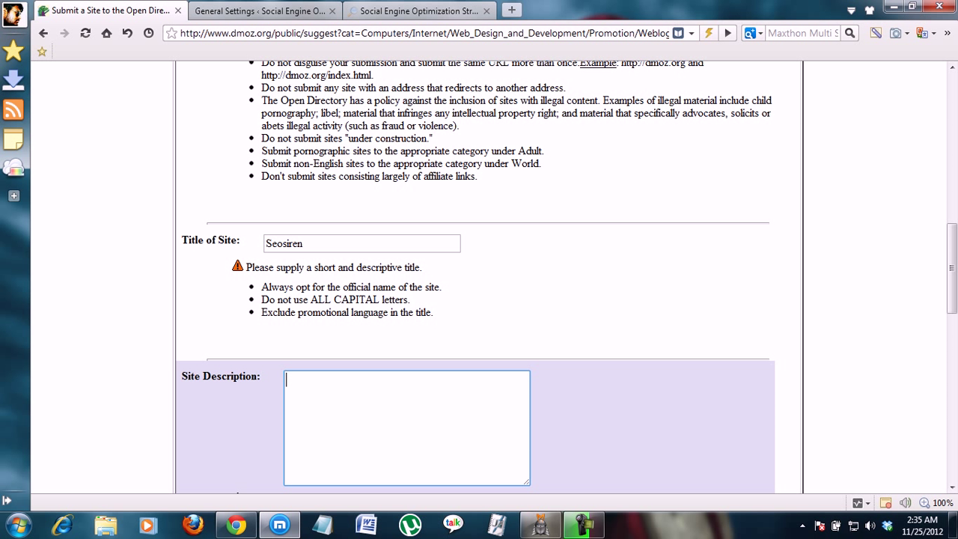
scroll(492, 277, "down", 3)
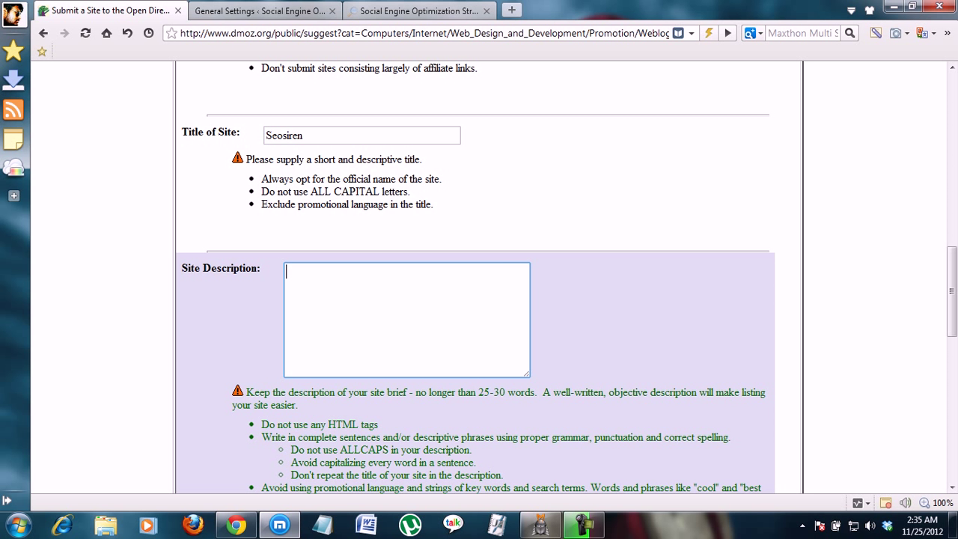
- Paste the blog's WordPress site title into the Site Description field
left_click(258, 10)
triple_click(374, 131)
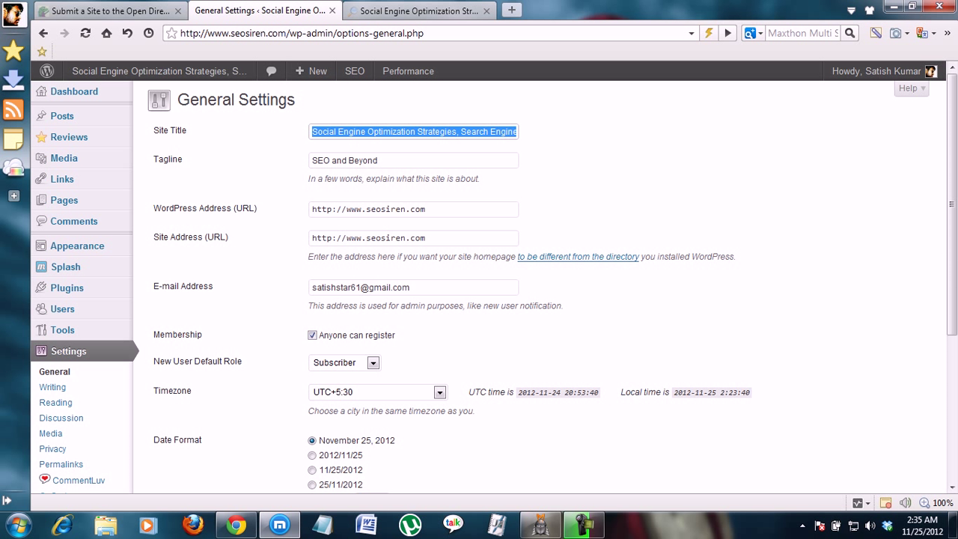
left_click(112, 10)
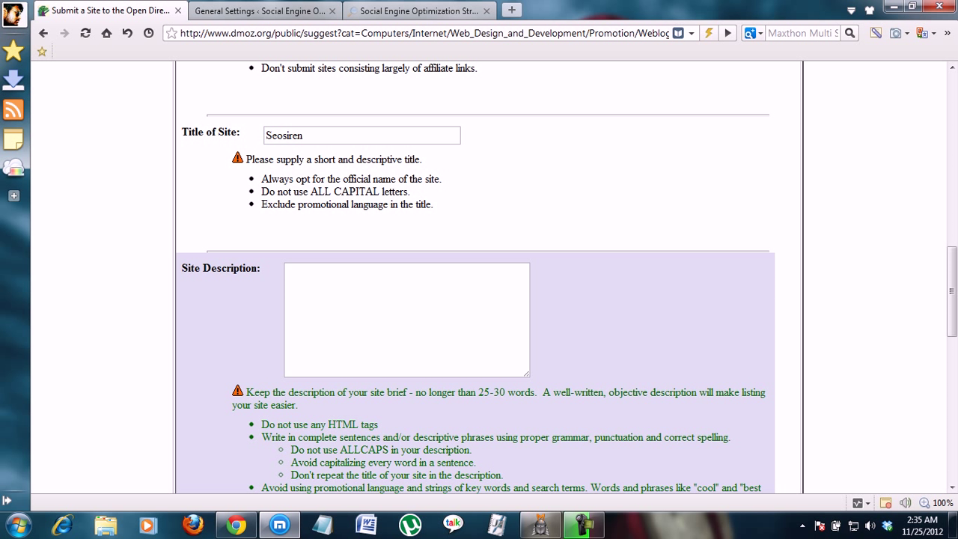
type("Social Engine Optimization Strategies, Search Engine Marketing, Social Media, Blogging")
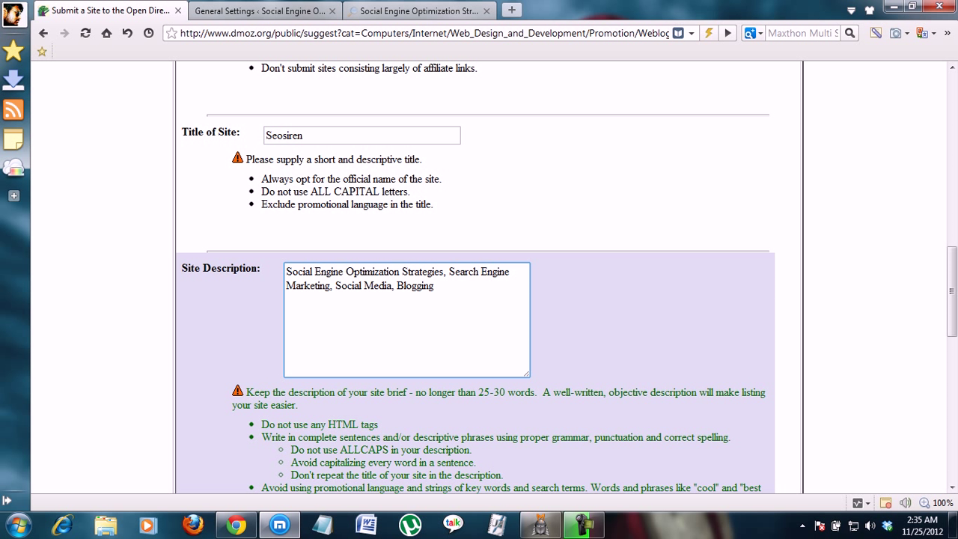
- Prefix the description with 'Seosiren is a web blog on' and end it with 'and etc.'
type("eosiren ")
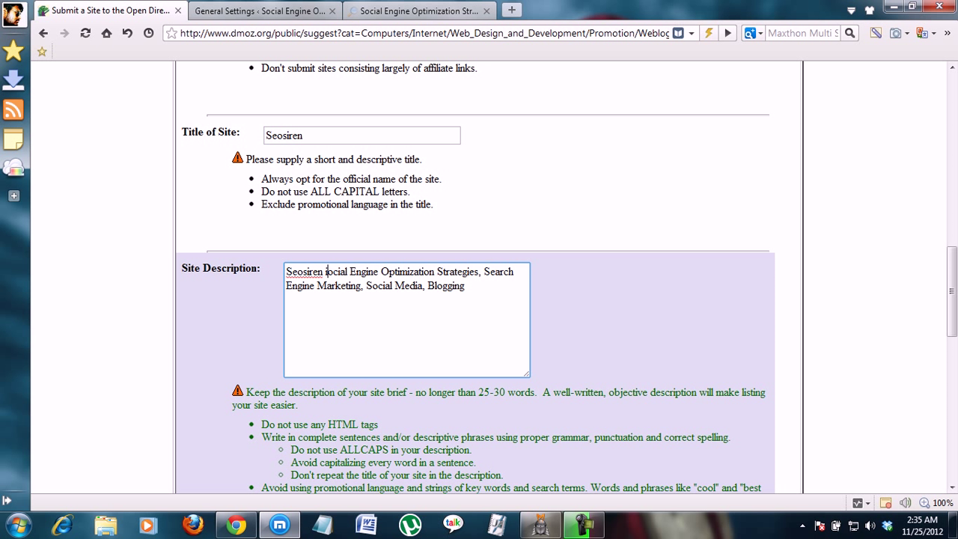
type("is a web")
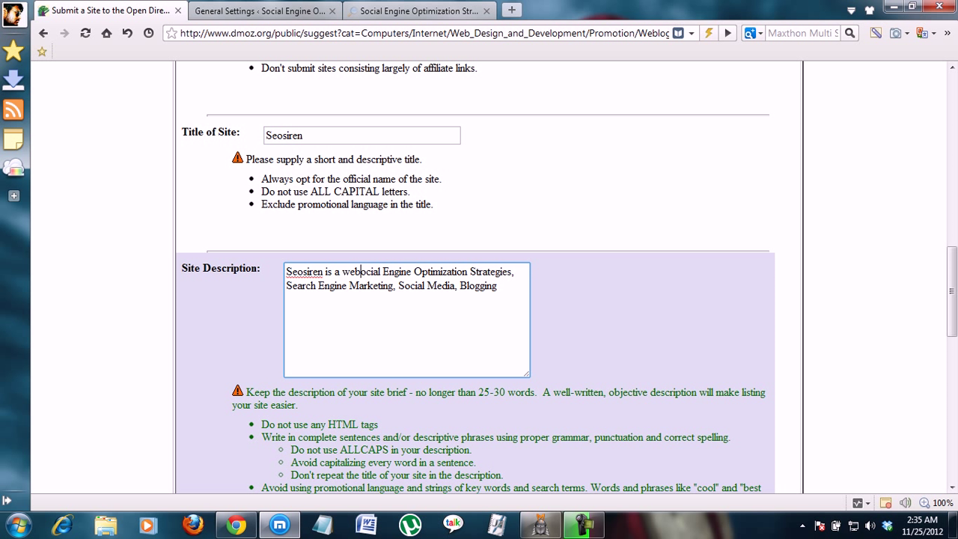
type(" blog on s")
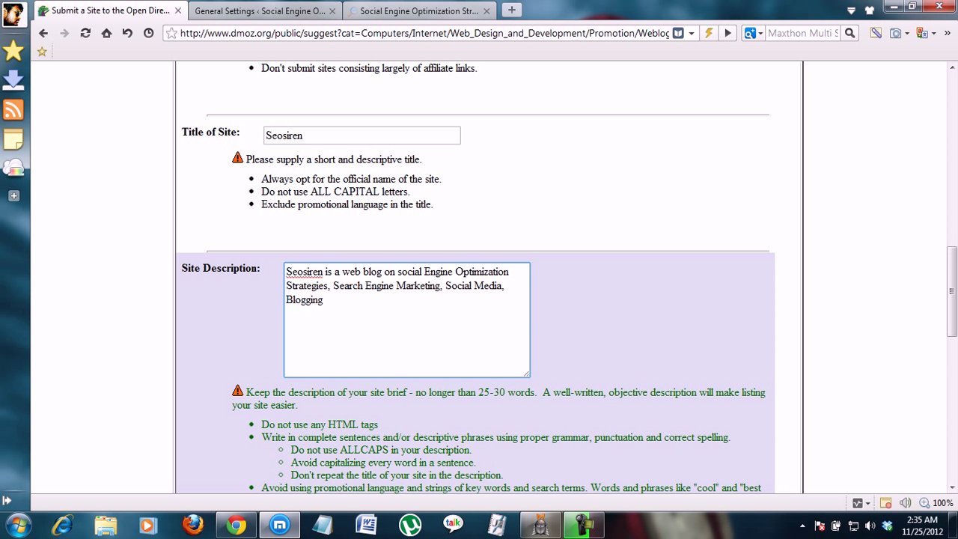
key("BackSpace")
type("S")
key("ctrl+End")
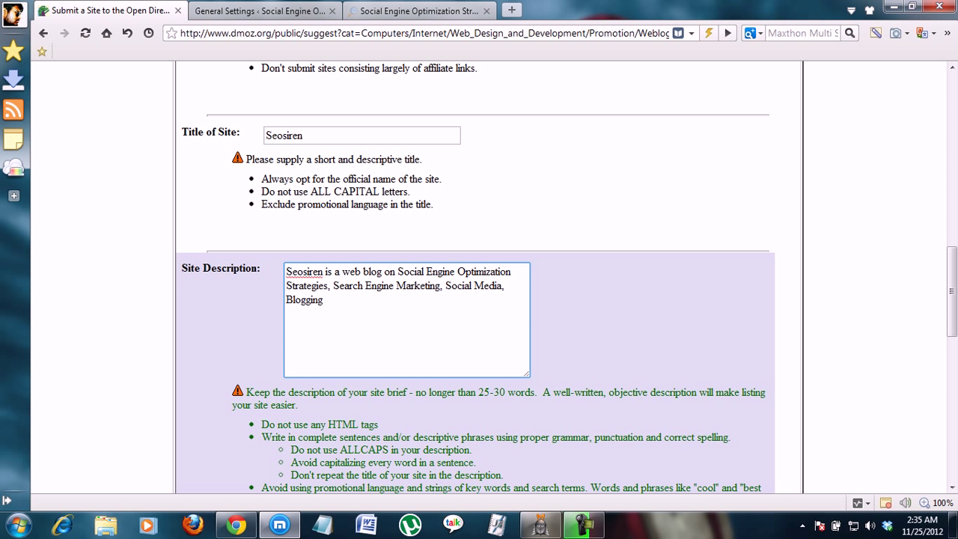
type("and e")
type("tc.")
scroll(476, 278, "down", 2)
scroll(478, 277, "down", 2)
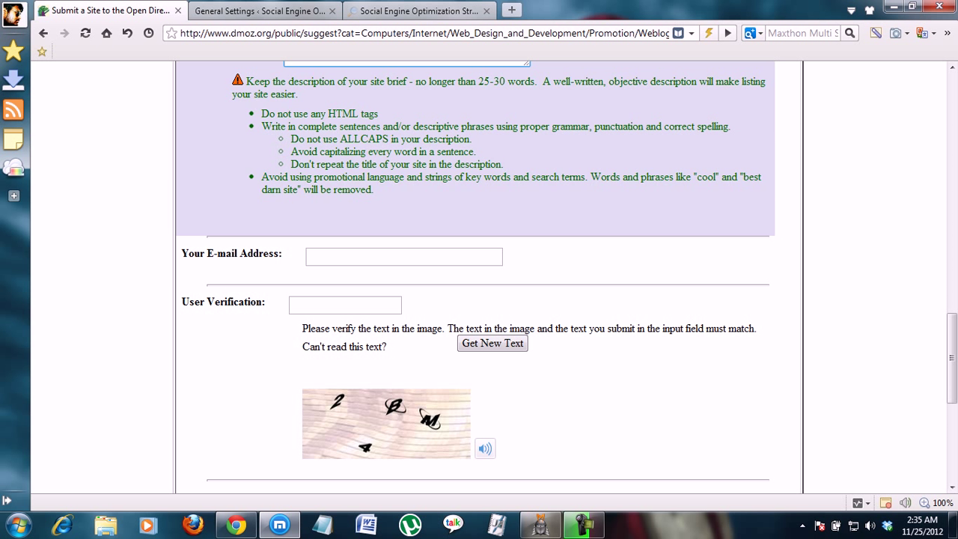
- Enter the contact e-mail address and the verification code shown on screen
key("Tab")
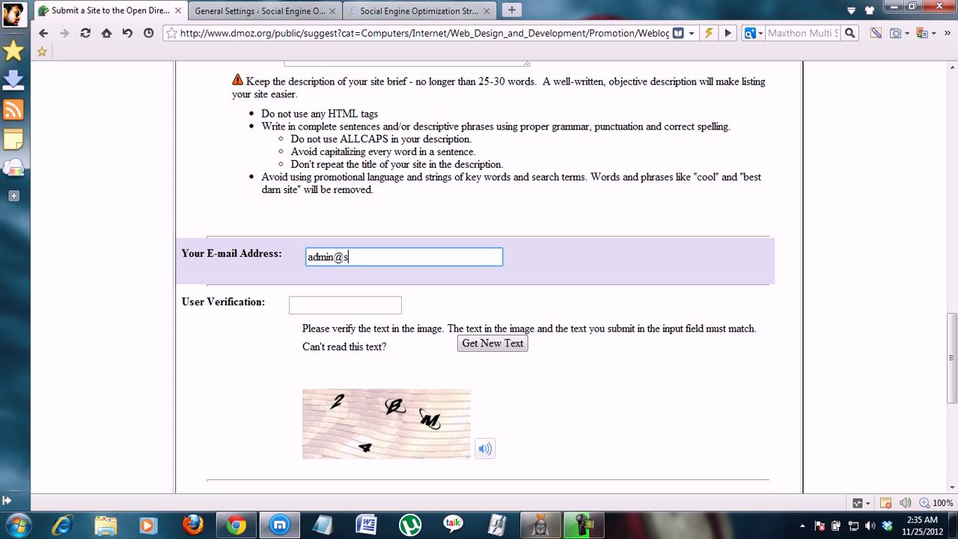
key("Tab")
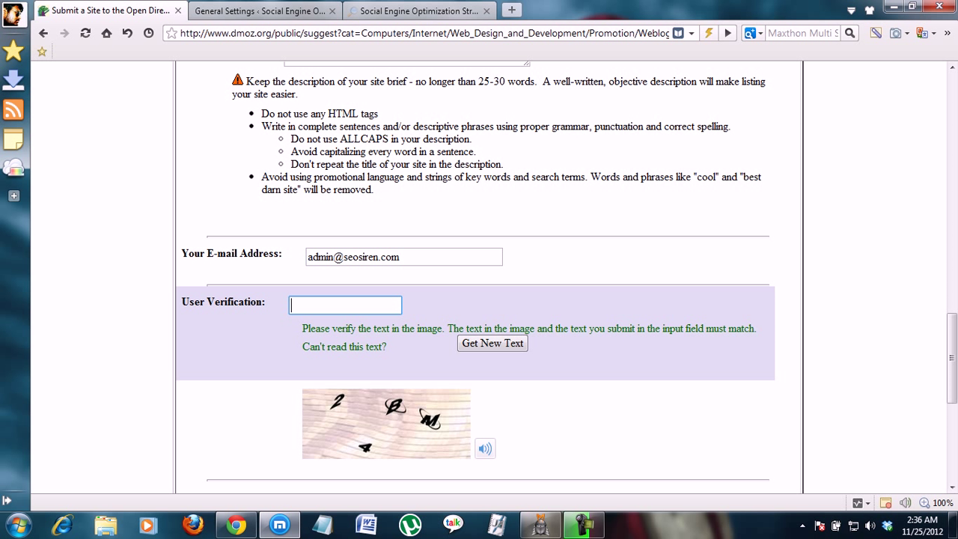
type("24")
type("BM")
- Submit the seosiren.com listing under the Submission Agreement
scroll(479, 277, "down", 4)
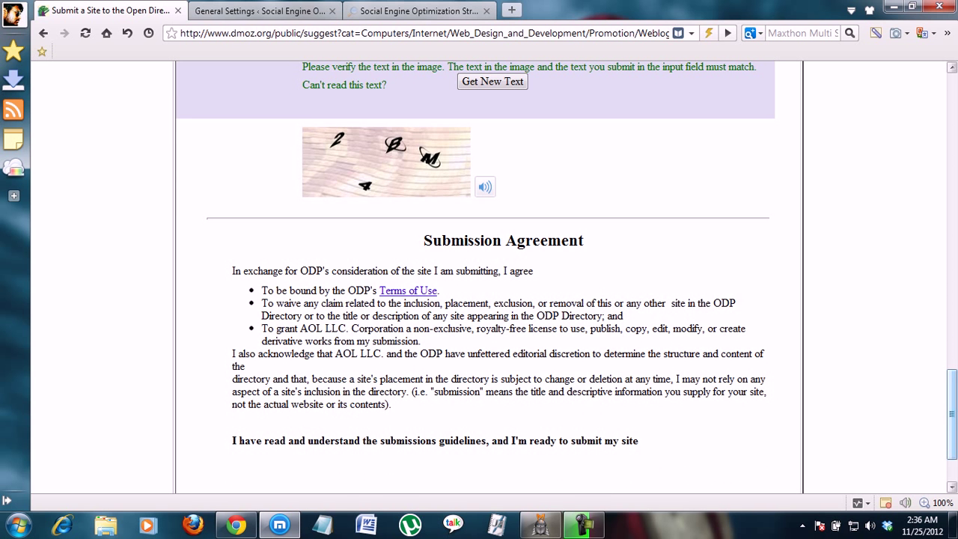
scroll(479, 277, "up", 1)
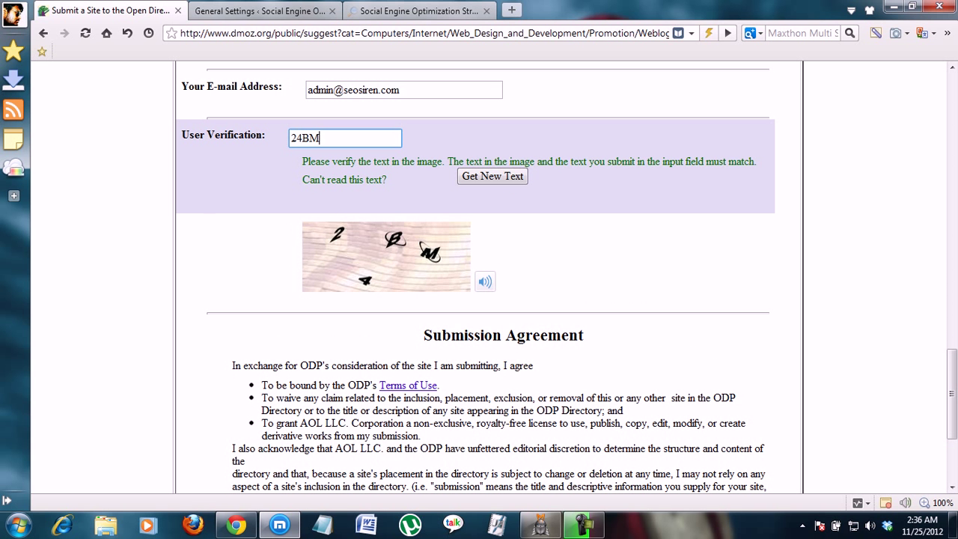
left_click_drag(181, 224, 495, 292)
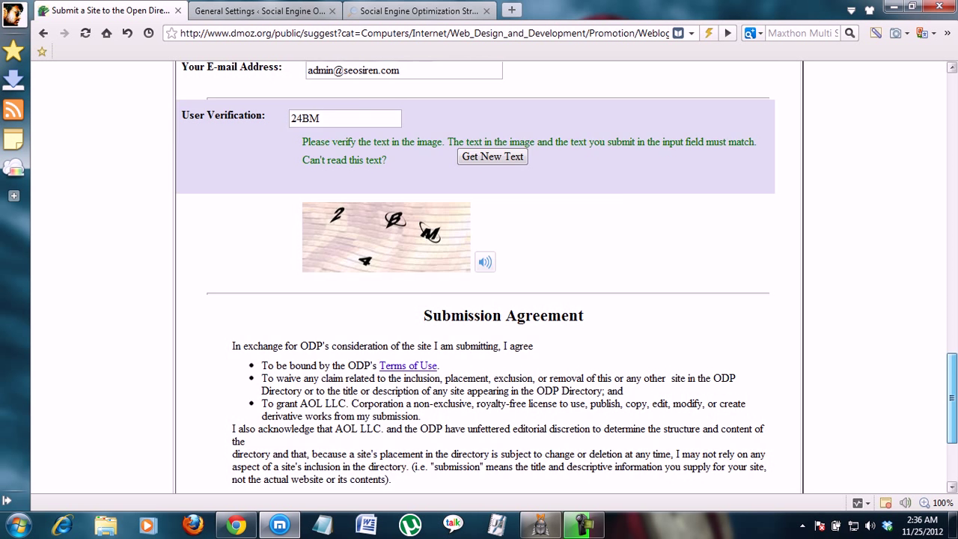
left_click_drag(952, 394, 952, 434)
left_click(476, 420)
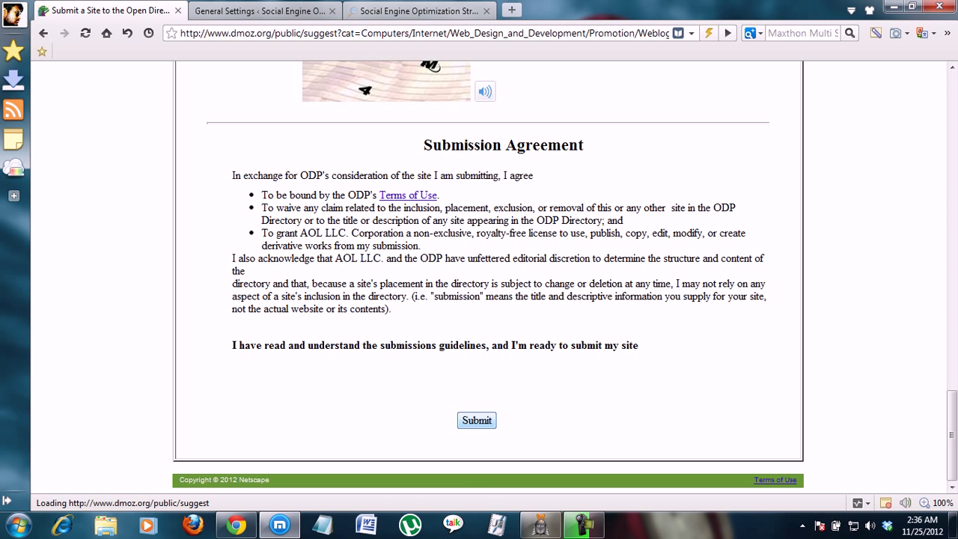